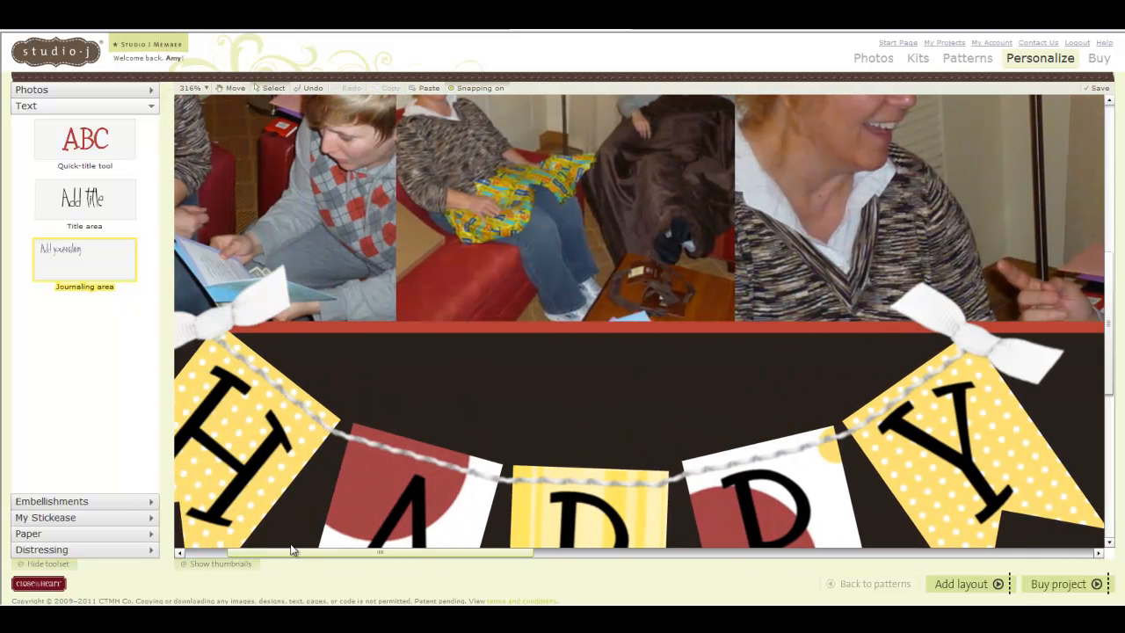
# Lift the short twine piece off the striped P pennant and place it back in line with the banner string.
pyautogui.moveTo(1113, 379); pyautogui.dragTo(1114, 431)
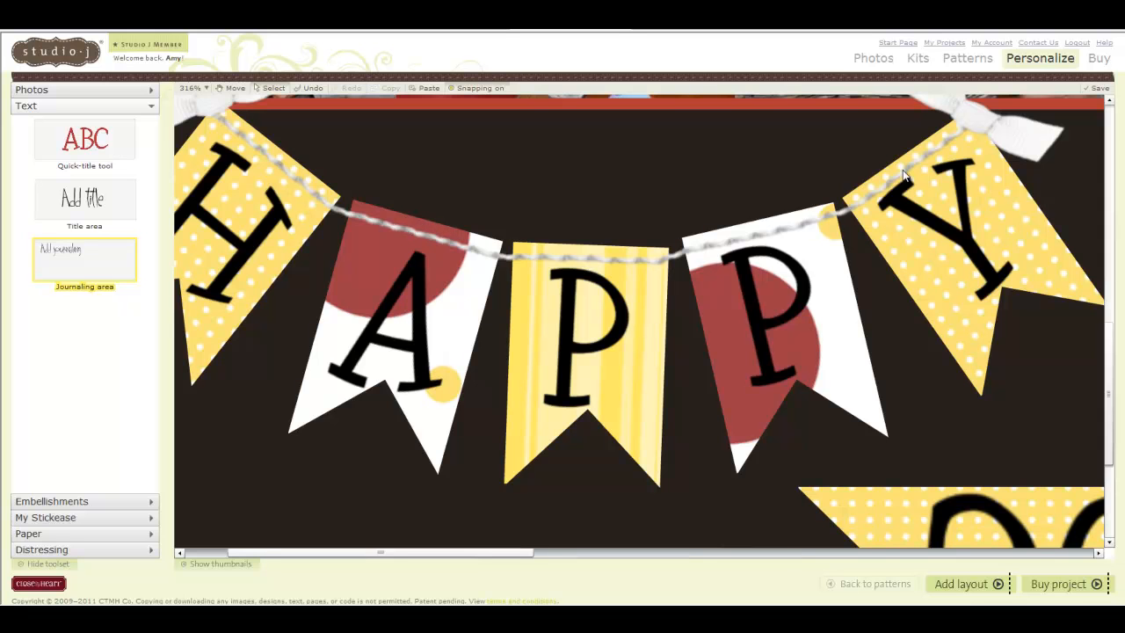
pyautogui.click(534, 256)
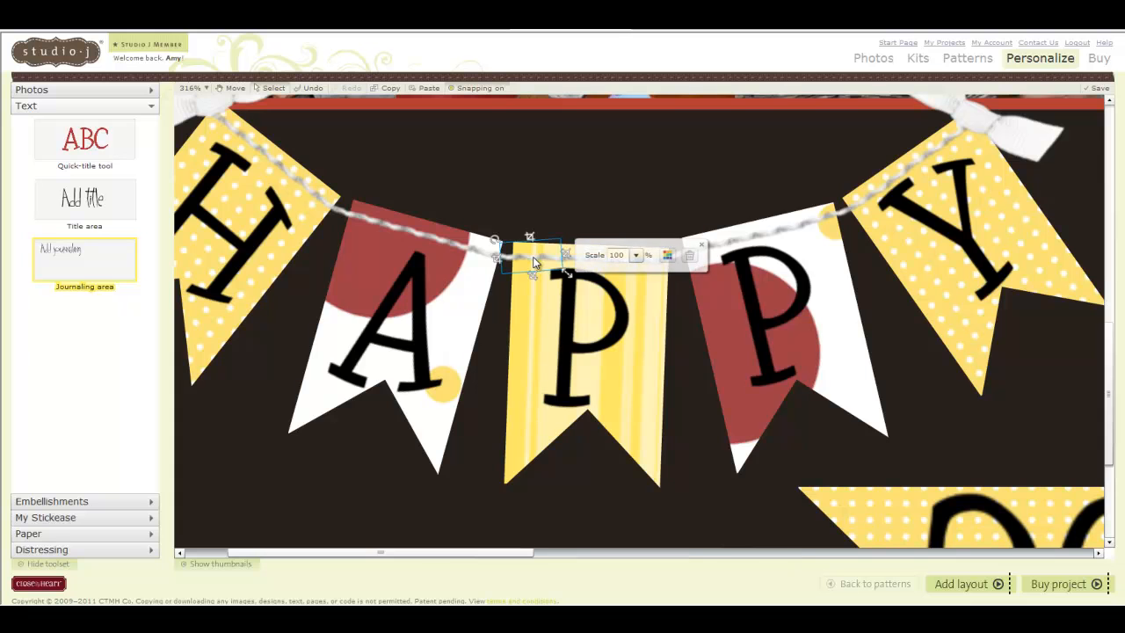
pyautogui.moveTo(533, 256); pyautogui.dragTo(540, 209)
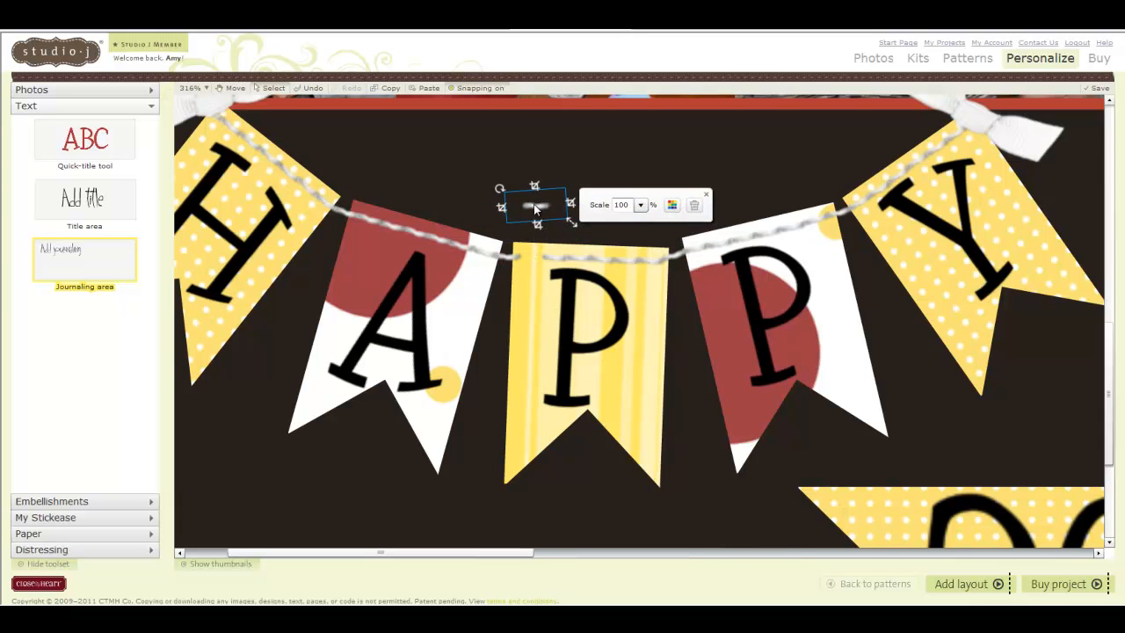
pyautogui.moveTo(534, 211); pyautogui.dragTo(529, 258)
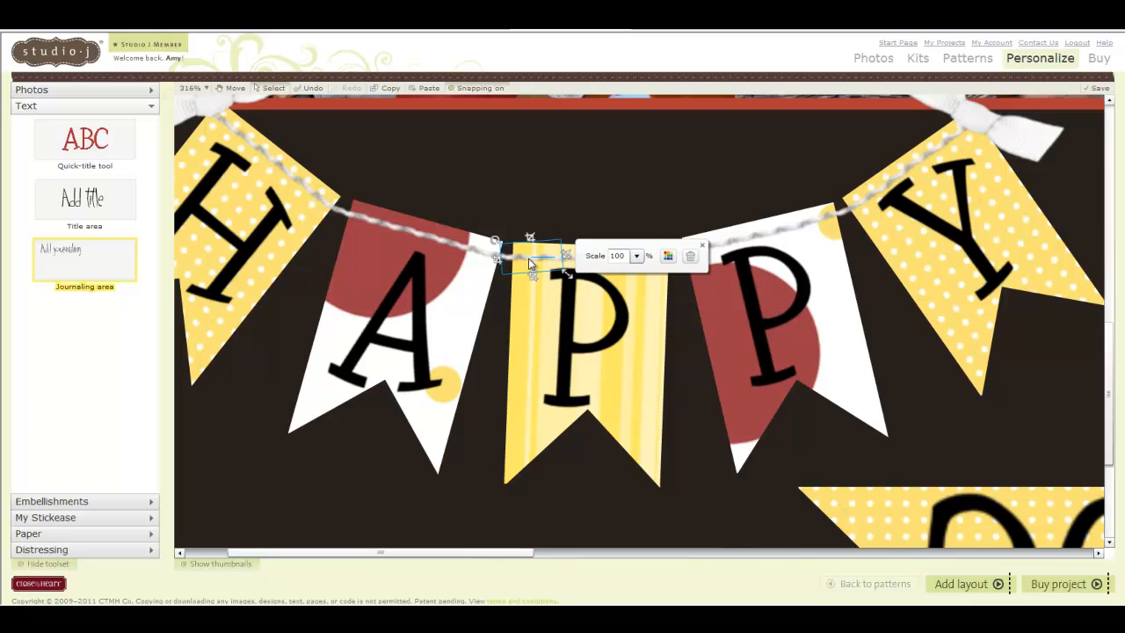
pyautogui.click(704, 248)
pyautogui.click(689, 149)
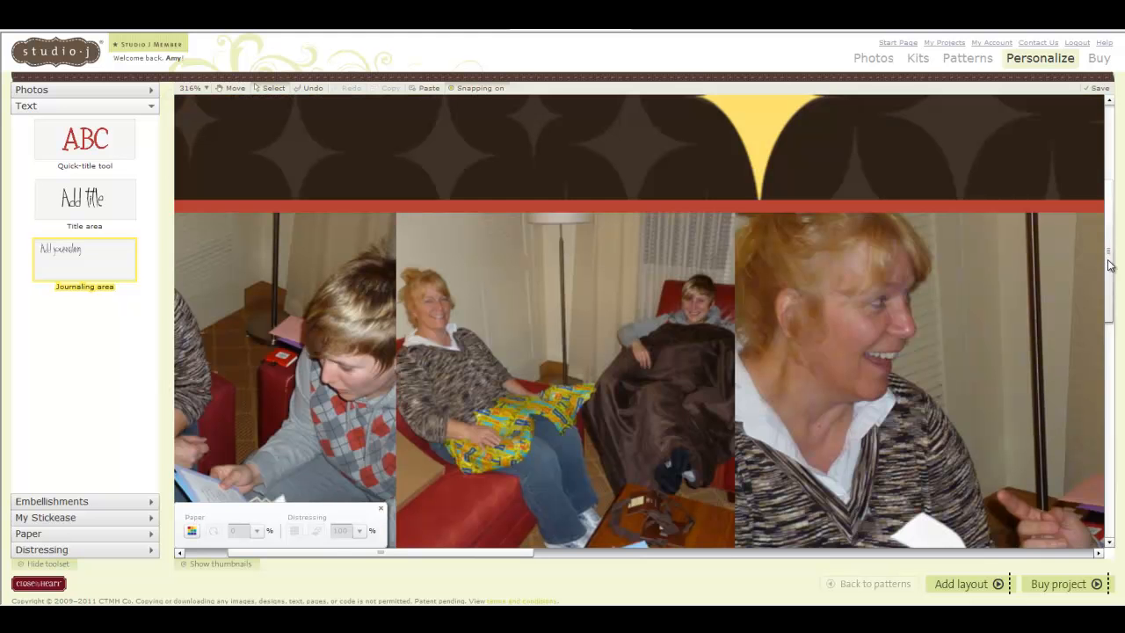
# Move the black diamond away from the lower edge of the striped P pennant and fill it with Cranberry.
pyautogui.click(1109, 251)
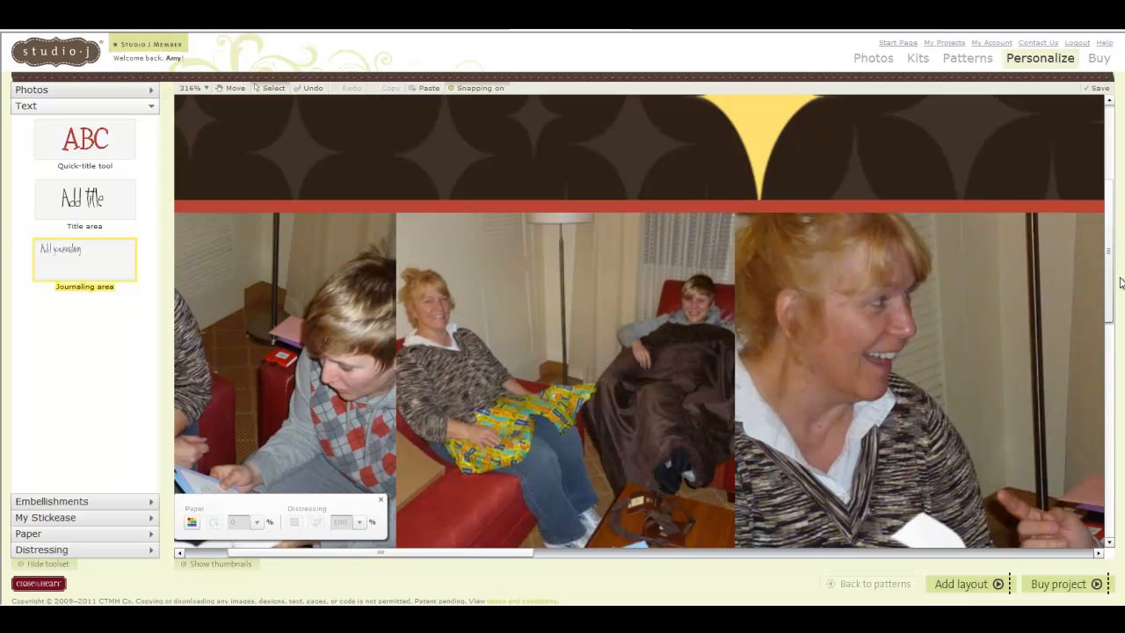
pyautogui.moveTo(1110, 263); pyautogui.dragTo(1098, 451)
pyautogui.click(633, 266)
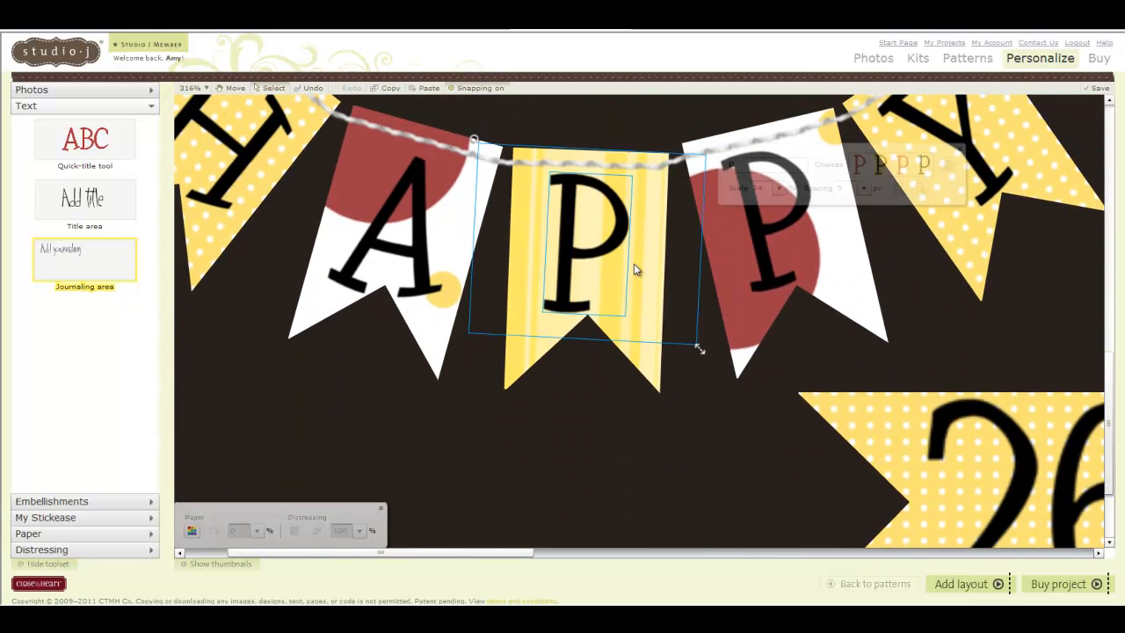
pyautogui.click(640, 346)
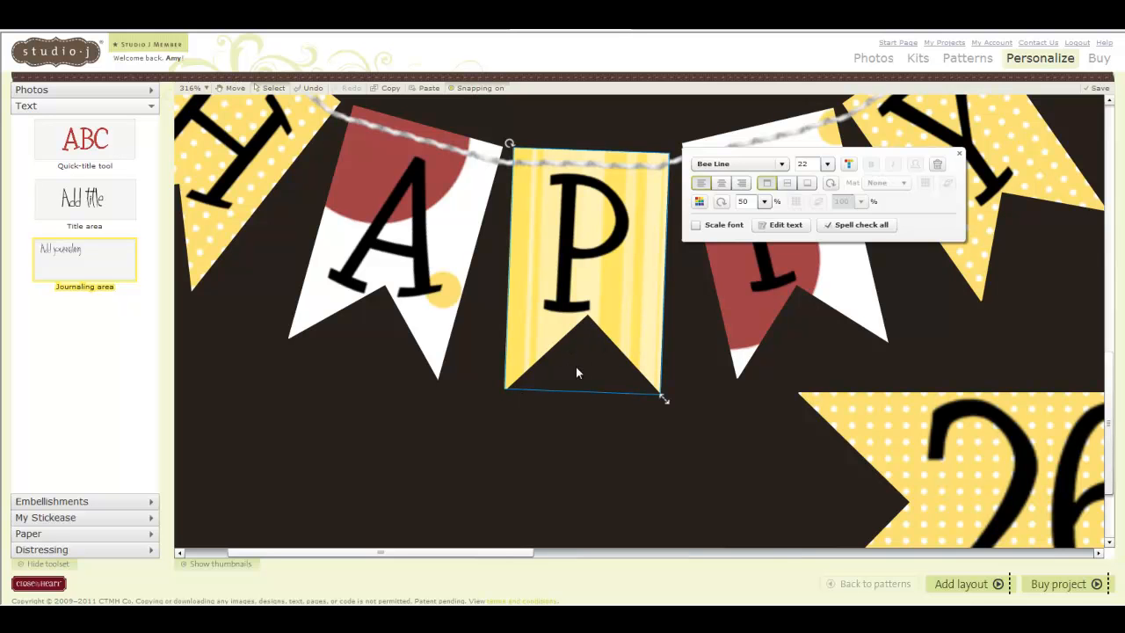
pyautogui.click(582, 413)
pyautogui.moveTo(578, 391); pyautogui.dragTo(472, 444)
pyautogui.click(582, 441)
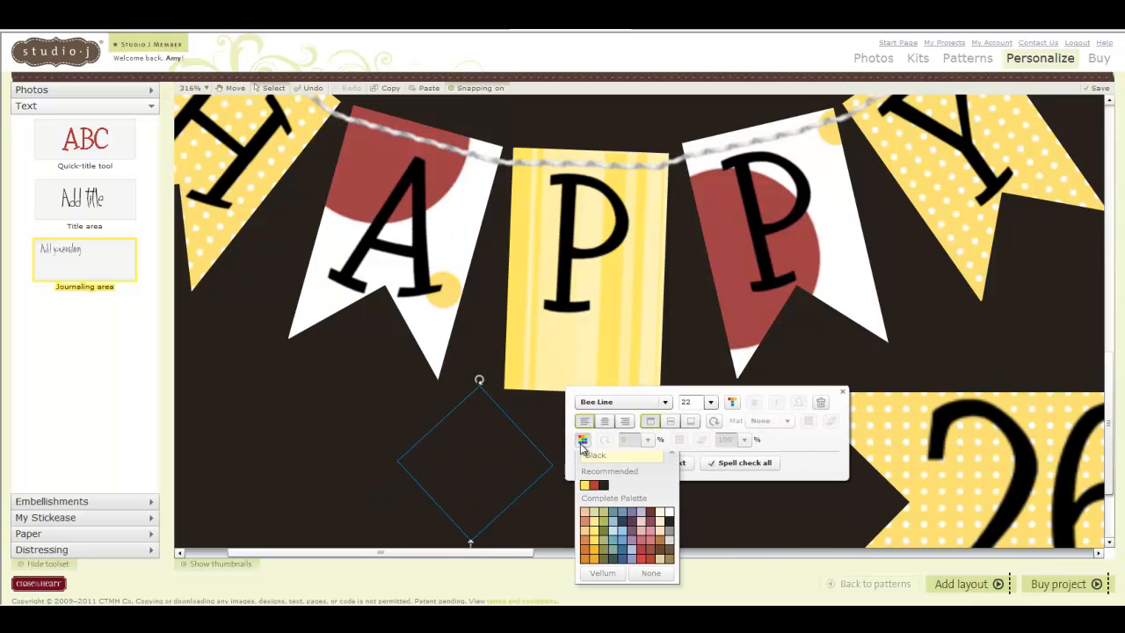
pyautogui.click(594, 485)
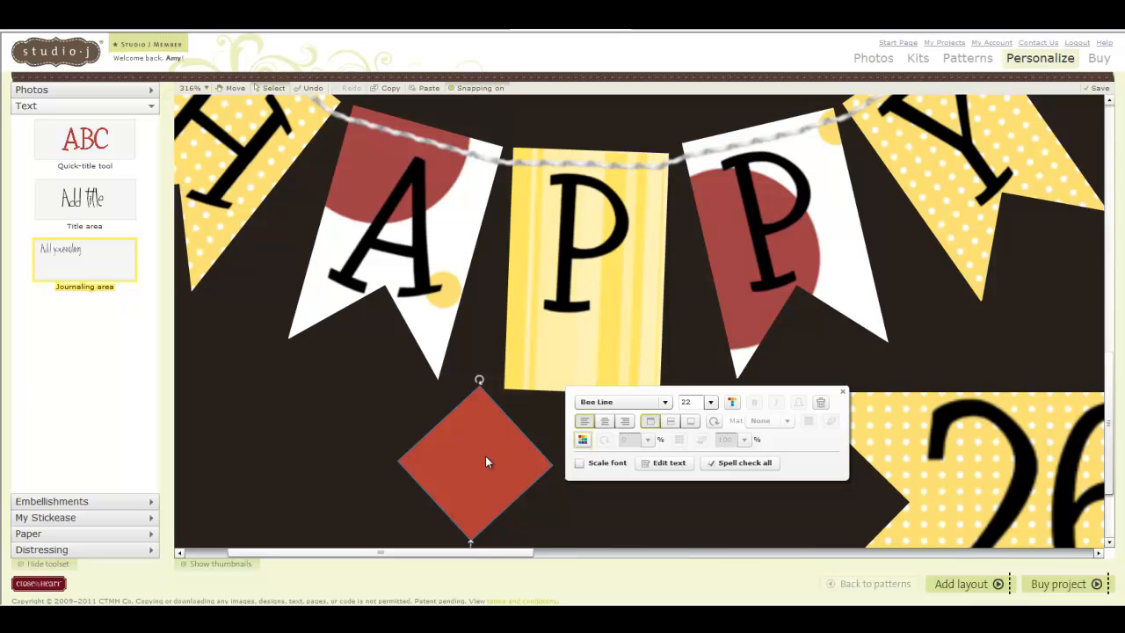
# Move the red diamond back over the striped pennant's lower edge and nudge it until its side corners meet the pennant's bottom corners.
pyautogui.moveTo(479, 472); pyautogui.dragTo(584, 395)
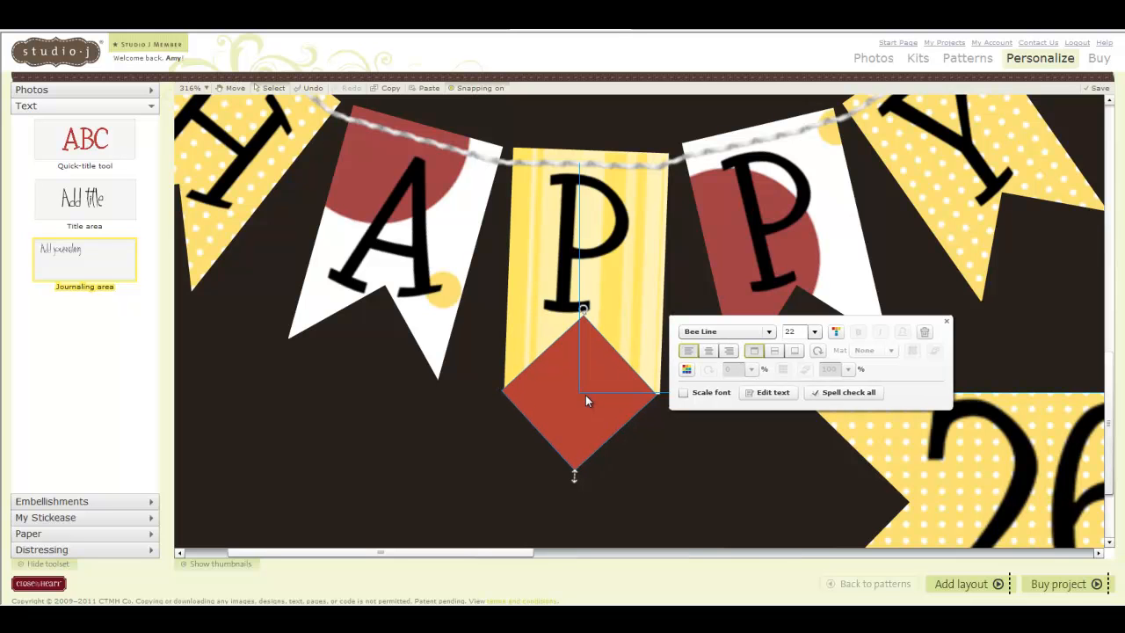
pyautogui.moveTo(585, 394); pyautogui.dragTo(585, 394)
pyautogui.press('Right')
pyautogui.press('Right')
pyautogui.press('Right')
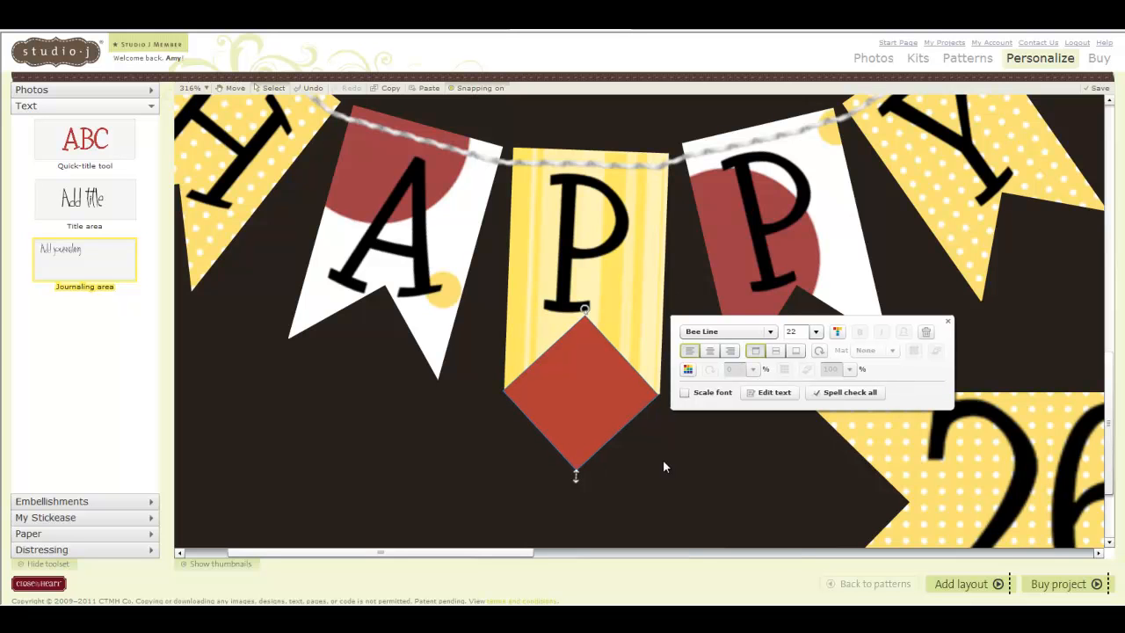
pyautogui.press('Right')
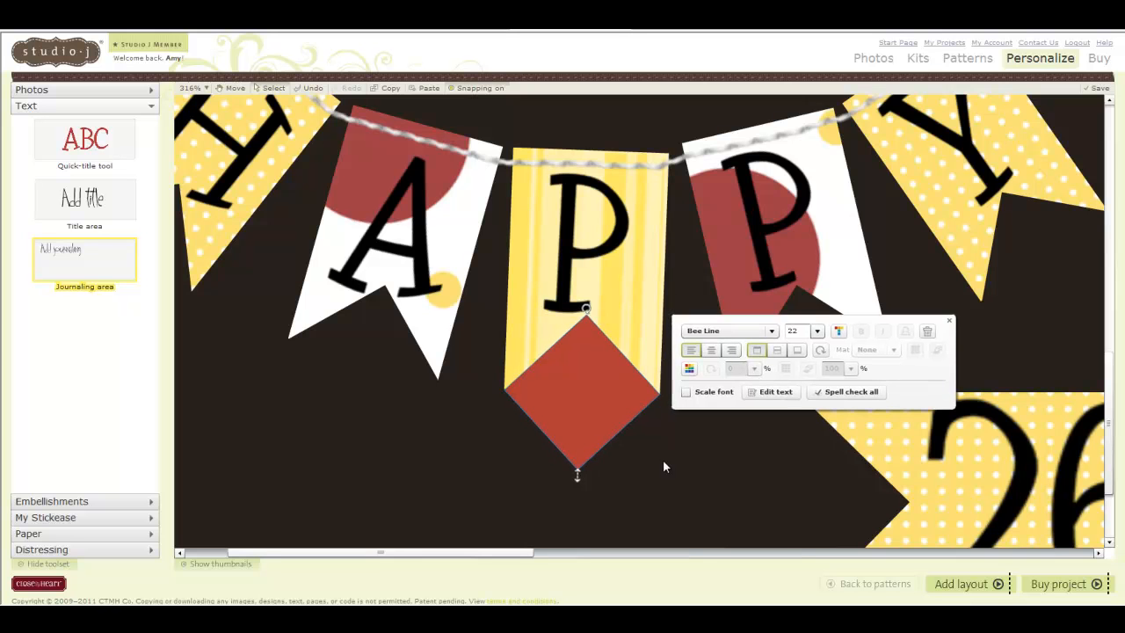
pyautogui.press('Up')
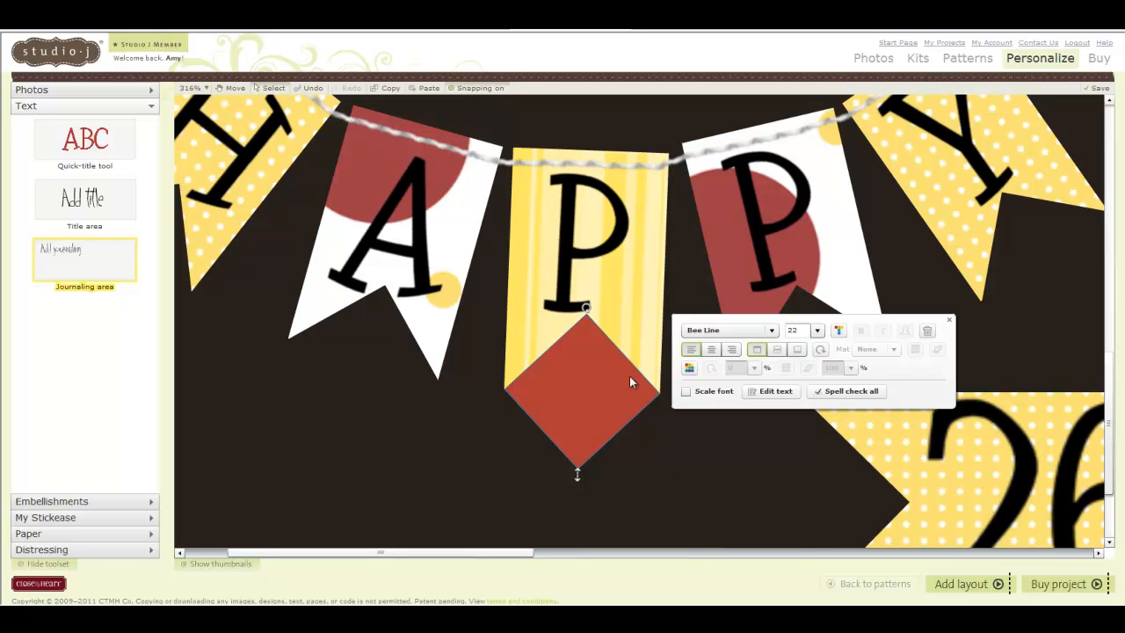
# Fill the diamond on the striped pennant with black to match the background, and deselect it.
pyautogui.click(689, 368)
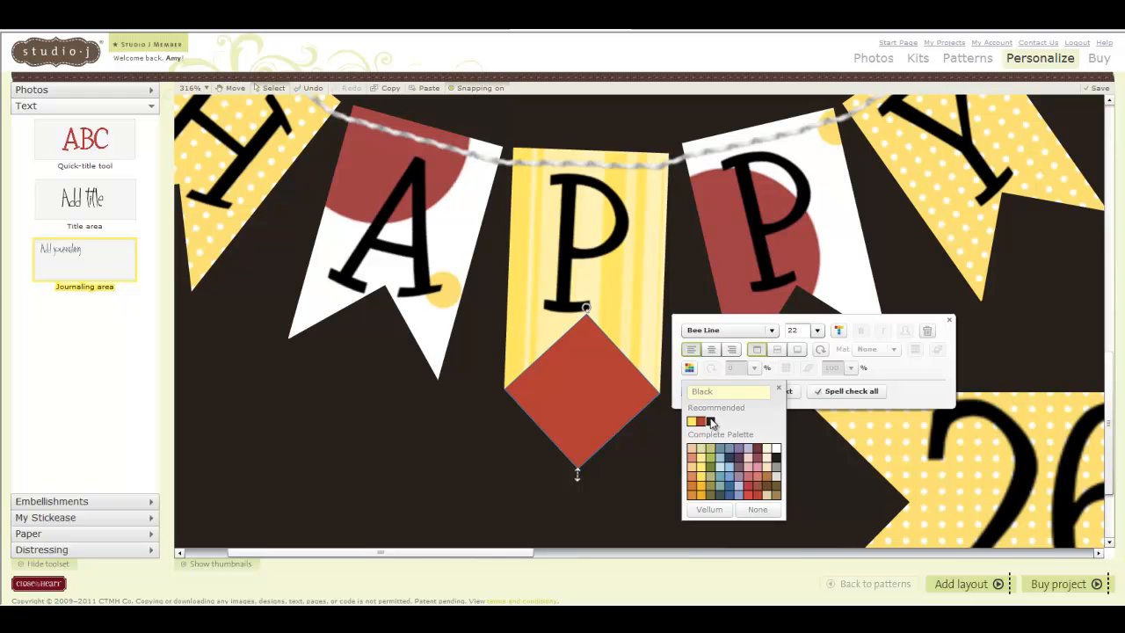
pyautogui.click(711, 421)
pyautogui.click(809, 474)
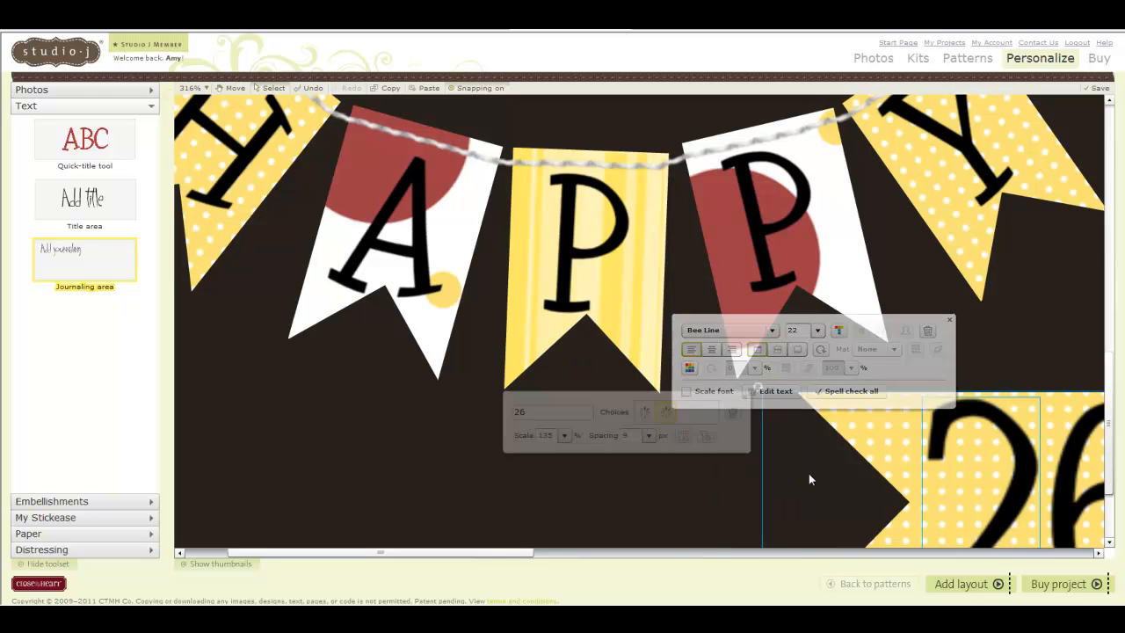
pyautogui.click(660, 521)
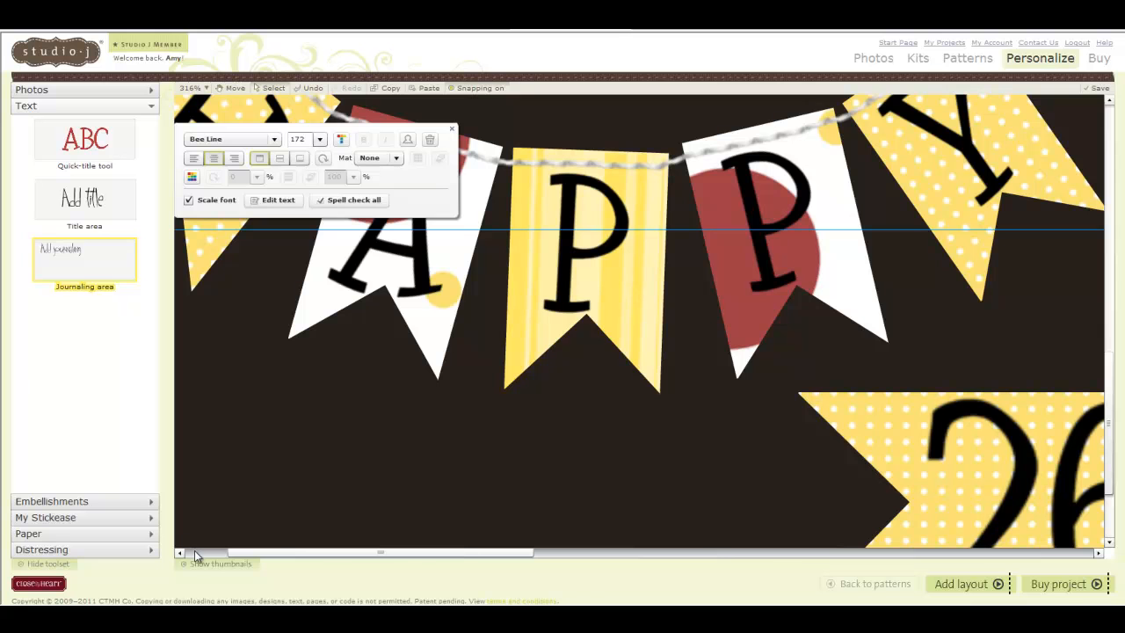
pyautogui.click(695, 114)
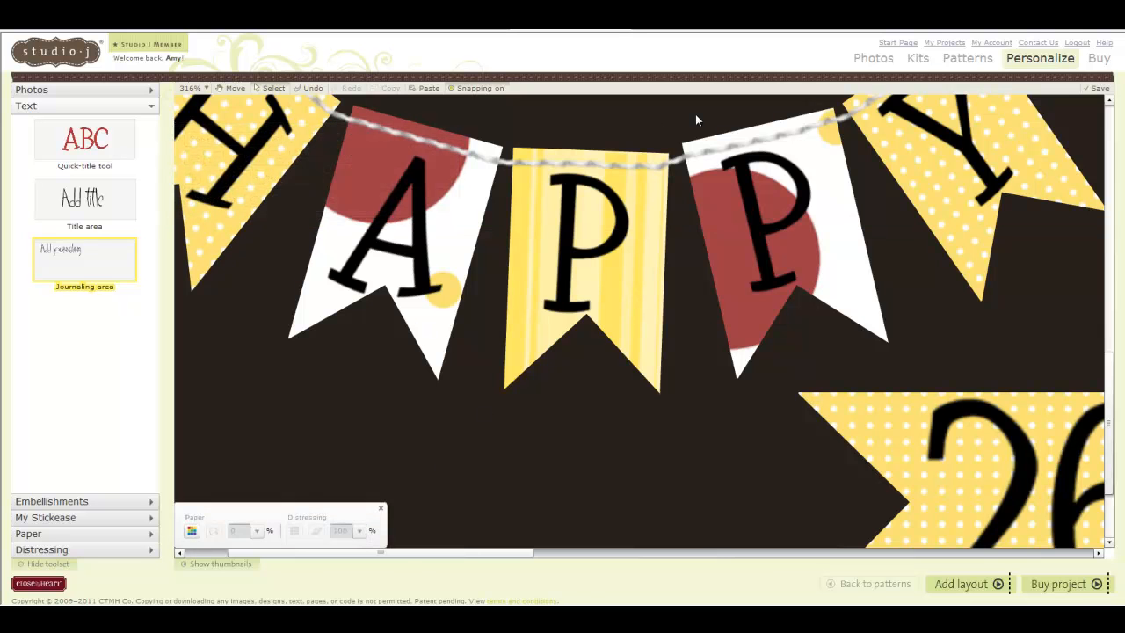
pyautogui.click(382, 508)
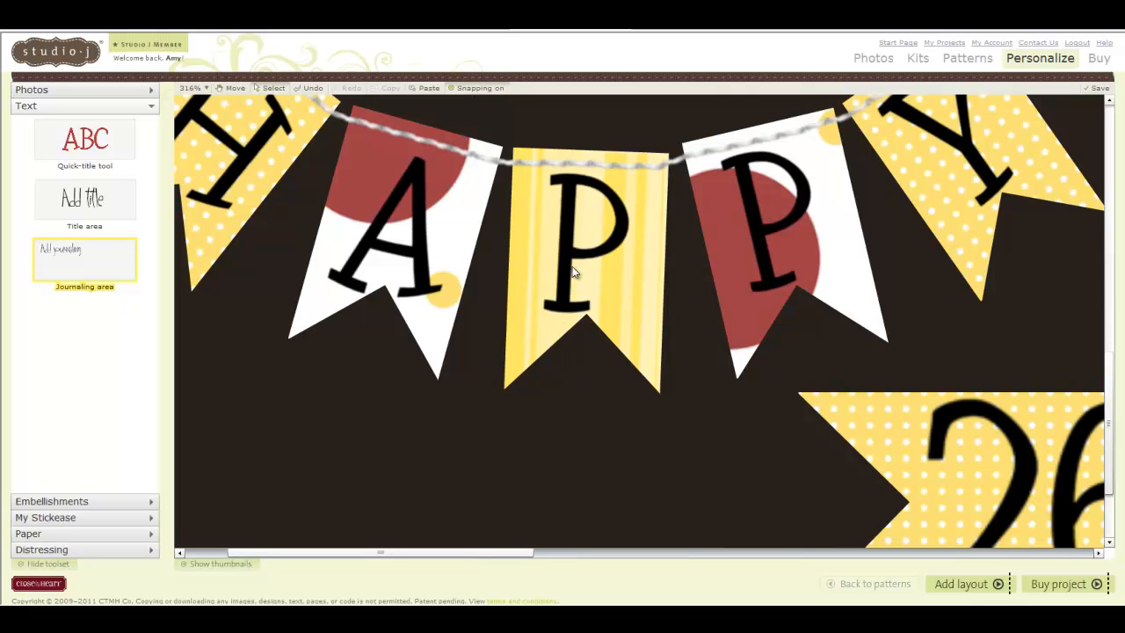
# Fill the black notch diamond with yellow and move it down onto the empty background below the A pennant.
pyautogui.click(579, 370)
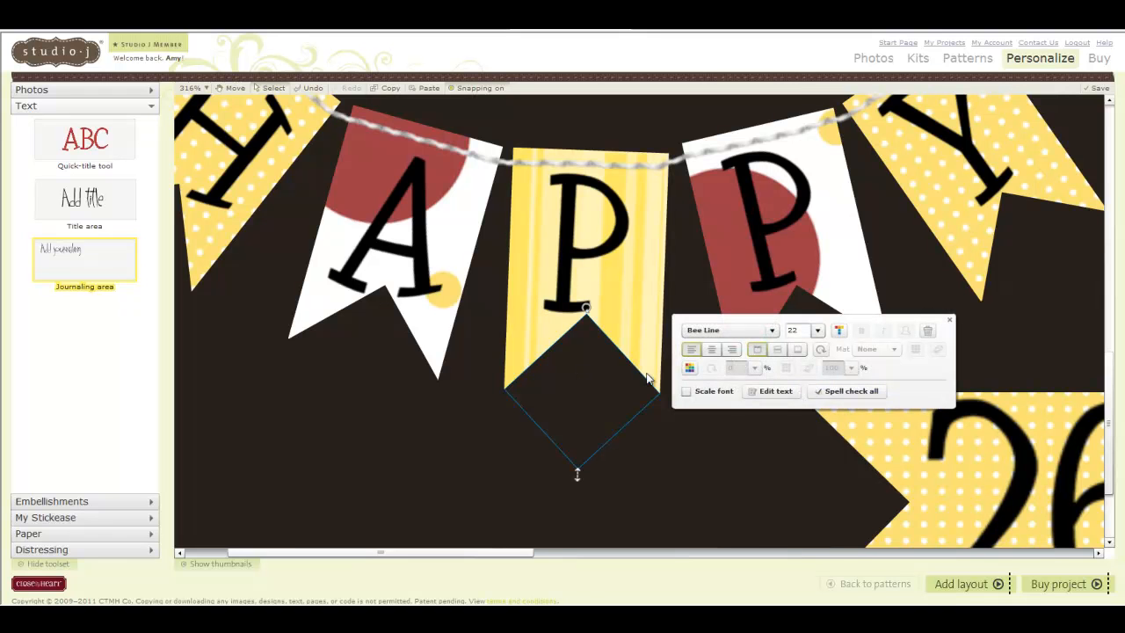
pyautogui.click(688, 369)
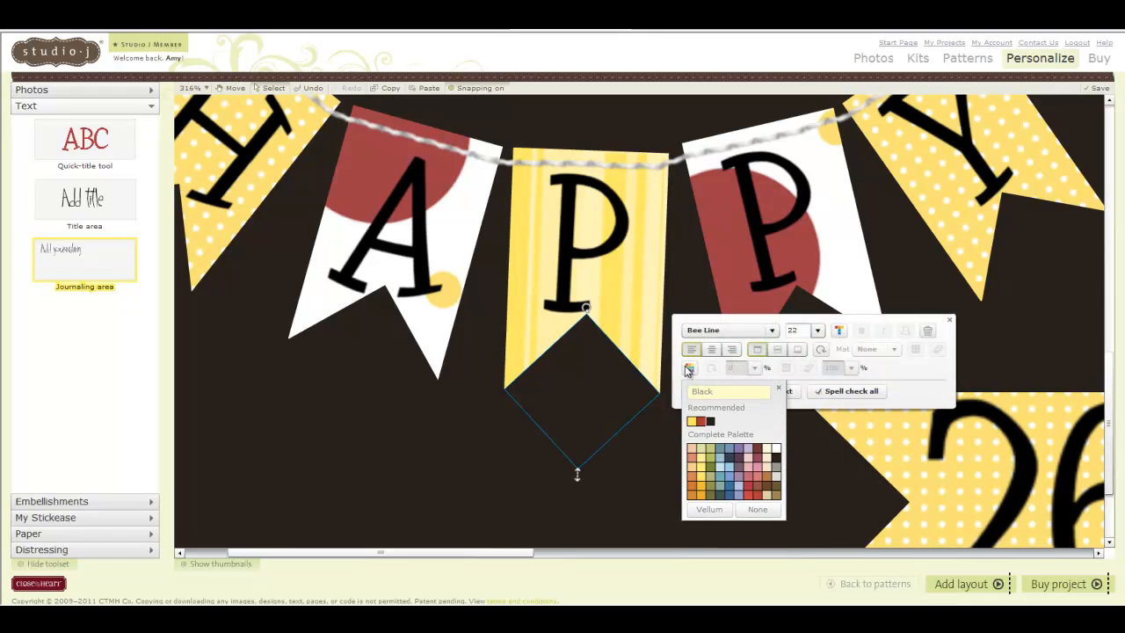
pyautogui.click(692, 421)
pyautogui.moveTo(592, 401); pyautogui.dragTo(327, 498)
# Duplicate the yellow striped rectangle behind the letter P and set the copy's paper to Vellum.
pyautogui.click(623, 345)
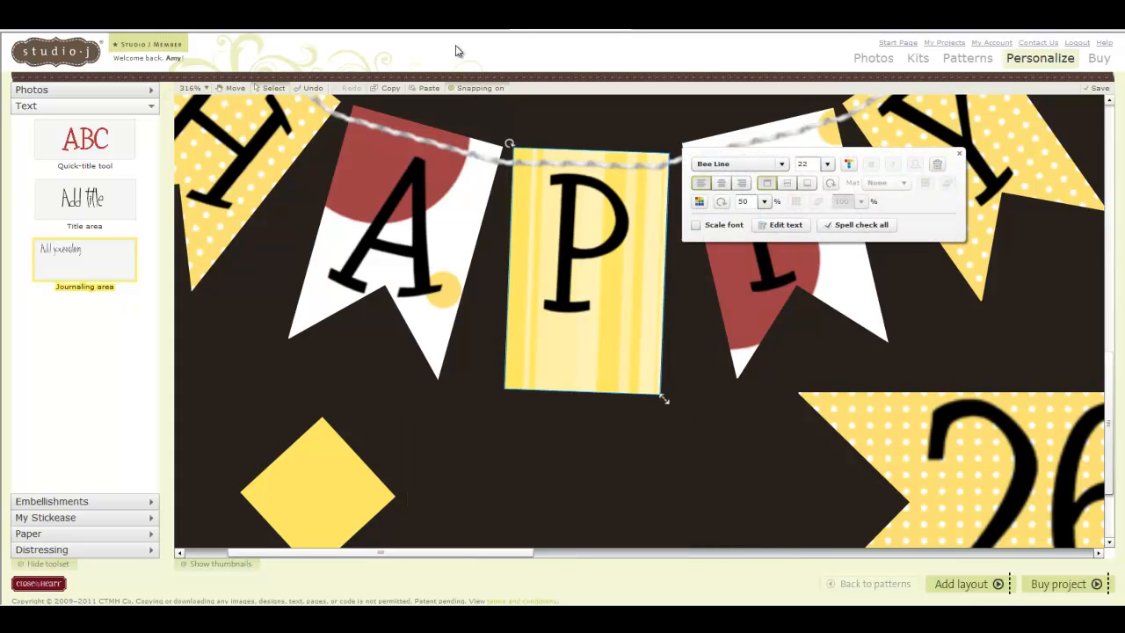
pyautogui.click(387, 88)
pyautogui.click(430, 88)
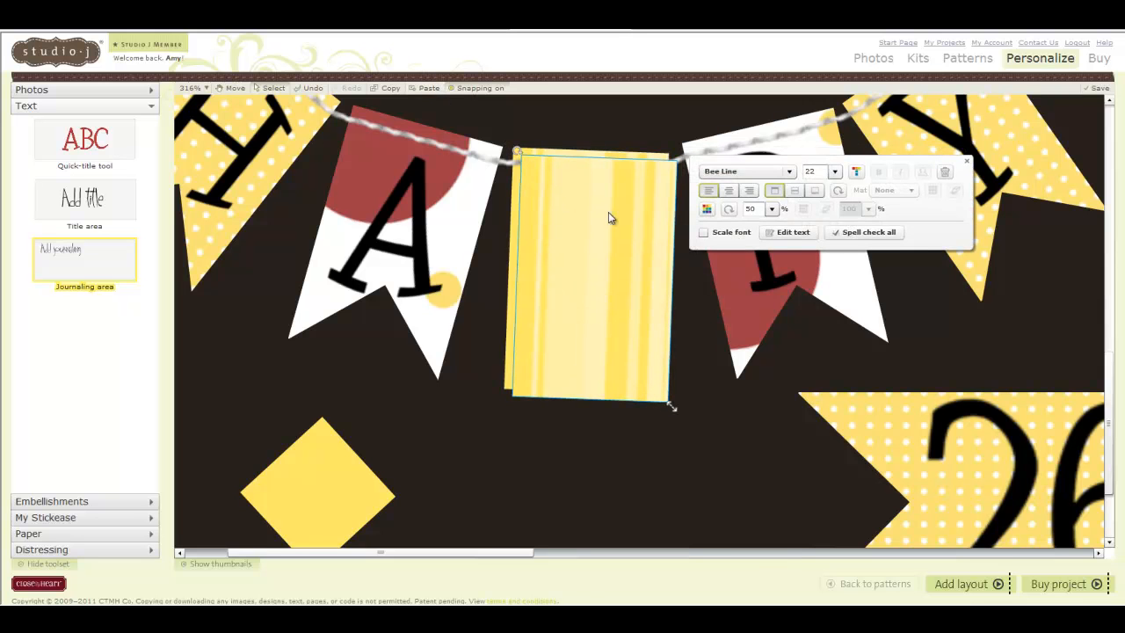
pyautogui.click(705, 209)
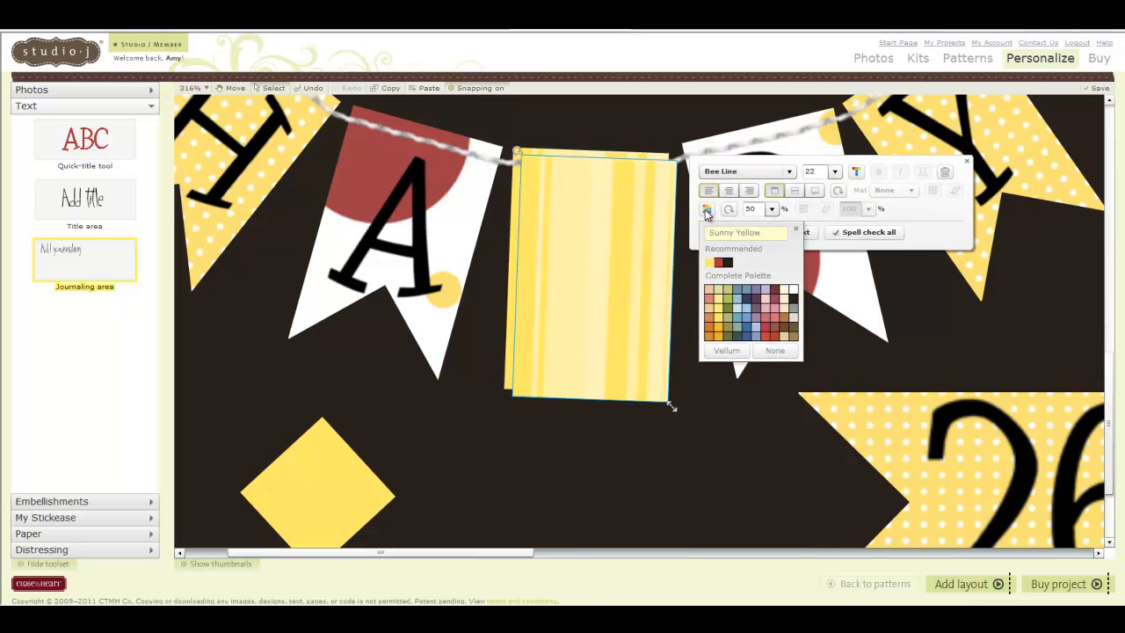
pyautogui.click(725, 350)
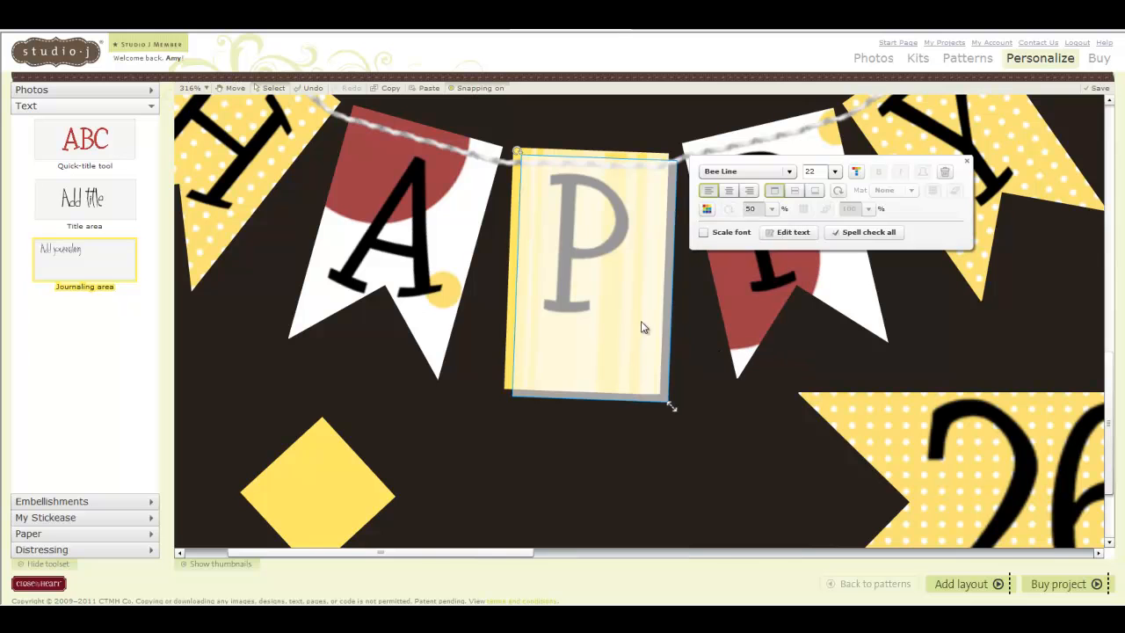
# Shift the vellum copy over the striped rectangle and enlarge it to leave a thin, even border on all sides.
pyautogui.moveTo(617, 285); pyautogui.dragTo(612, 282)
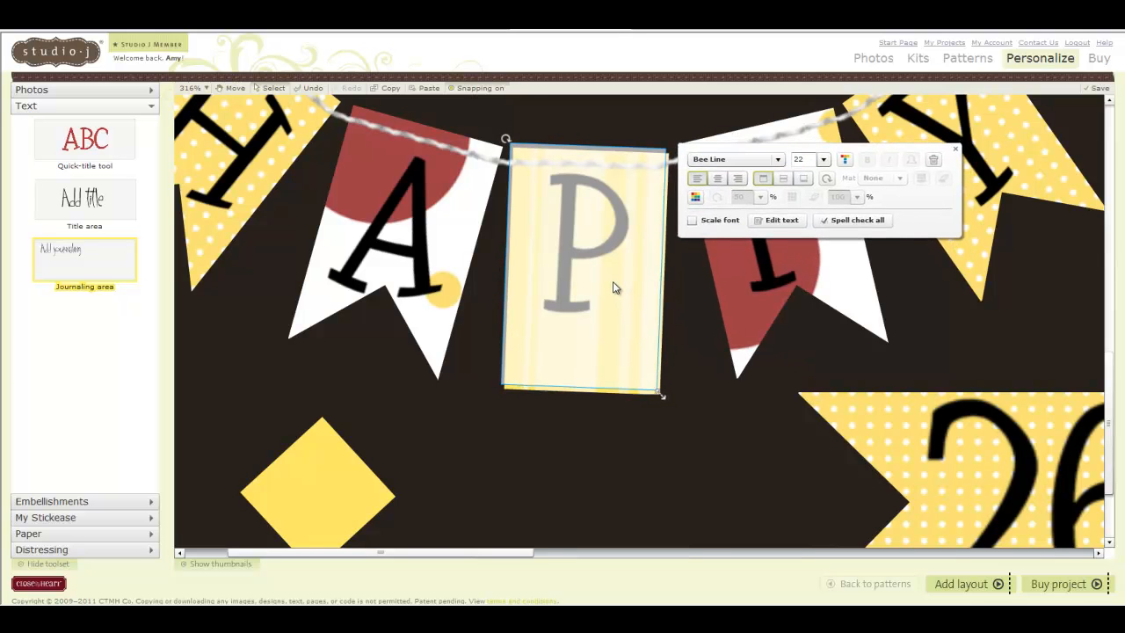
pyautogui.moveTo(652, 394); pyautogui.dragTo(664, 400)
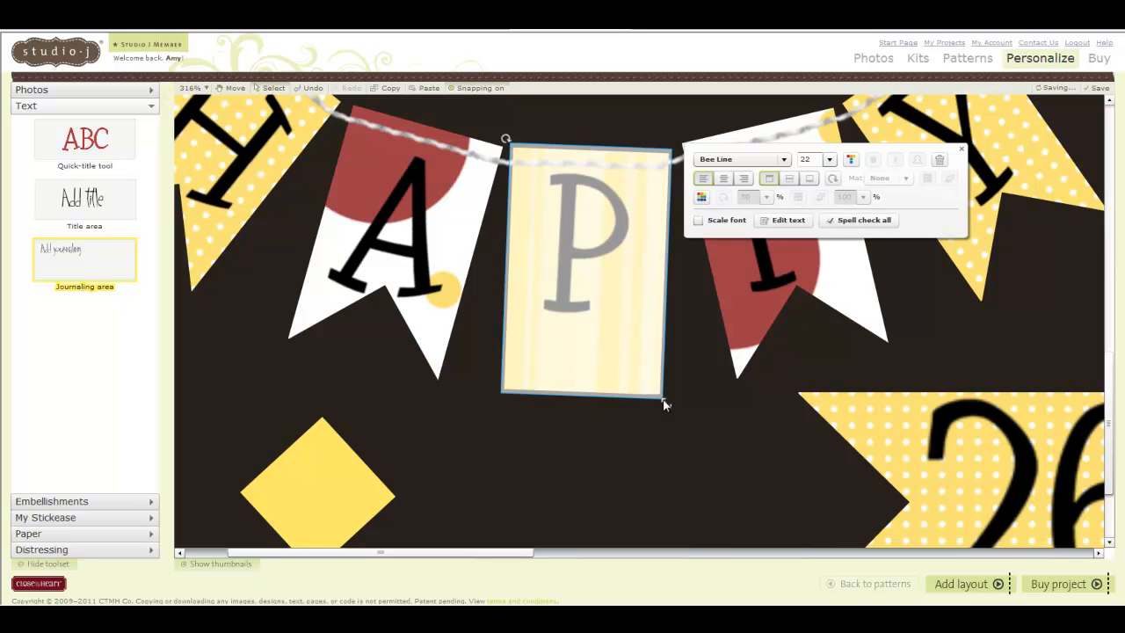
pyautogui.moveTo(664, 404); pyautogui.dragTo(664, 400)
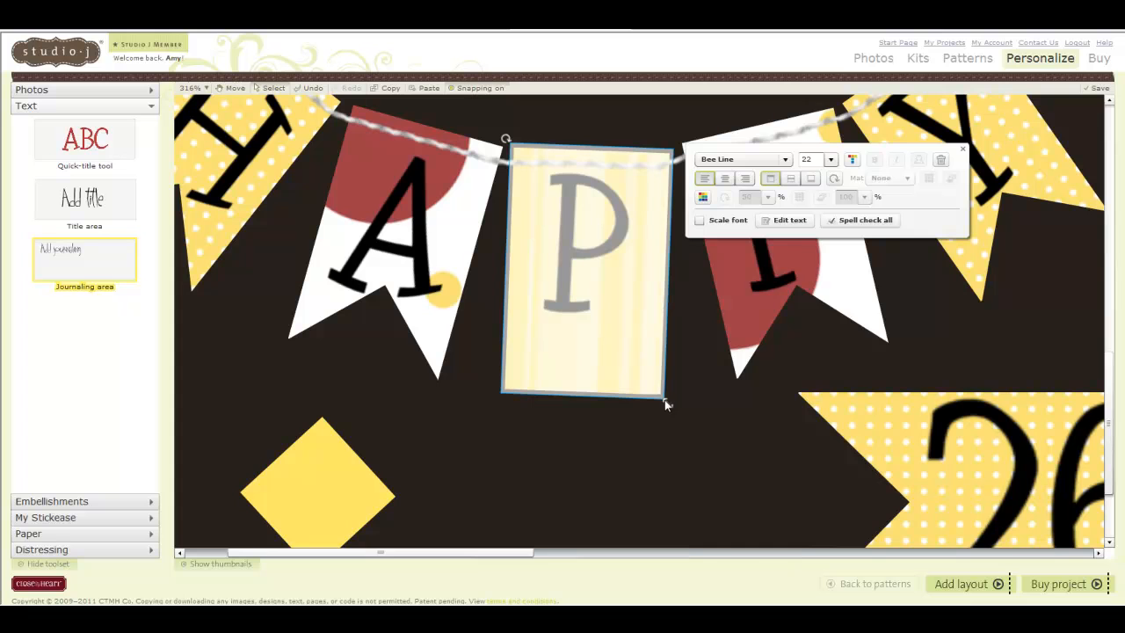
pyautogui.moveTo(664, 398); pyautogui.dragTo(665, 399)
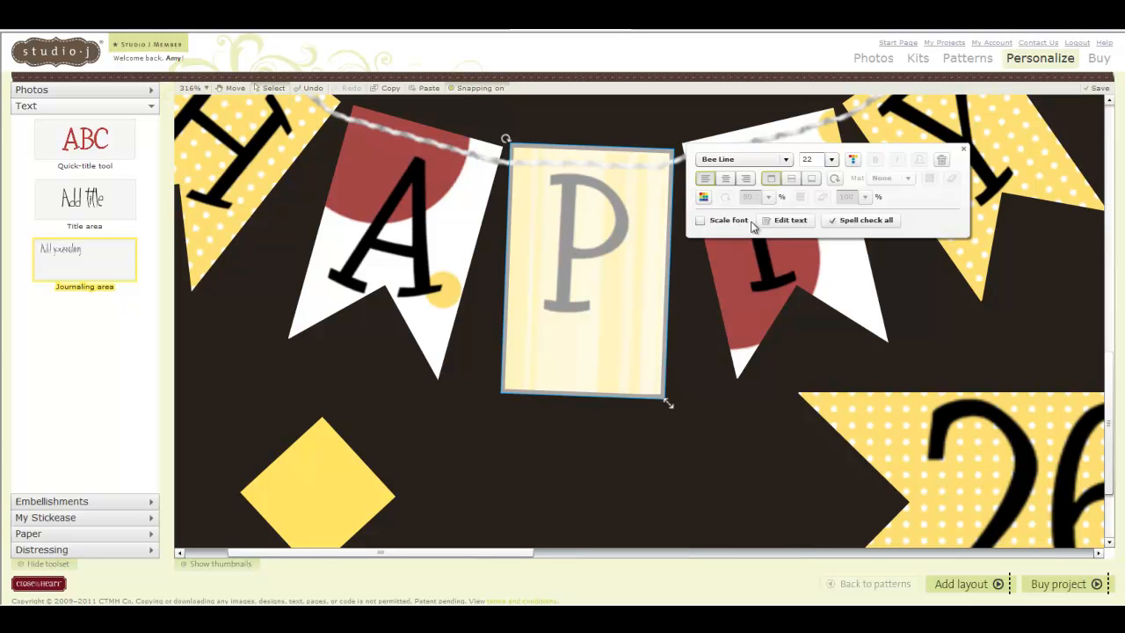
# Fill the enlarged copy with Cranberry, send it to the back as a mat behind the striped rectangle, and deselect it.
pyautogui.click(703, 197)
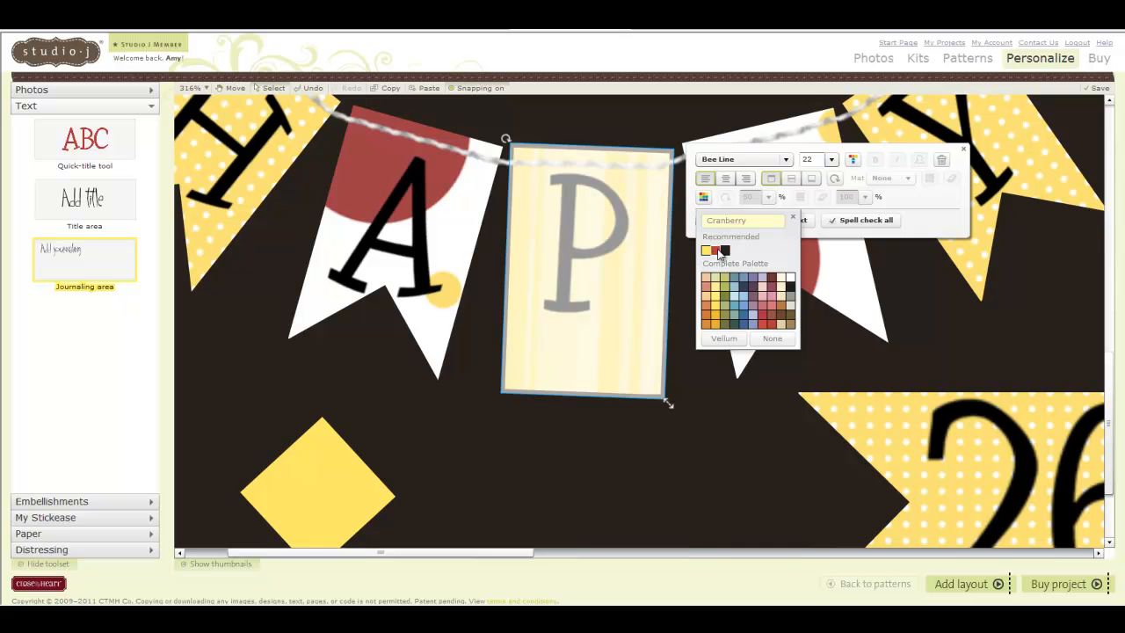
pyautogui.click(715, 251)
pyautogui.rightClick(589, 290)
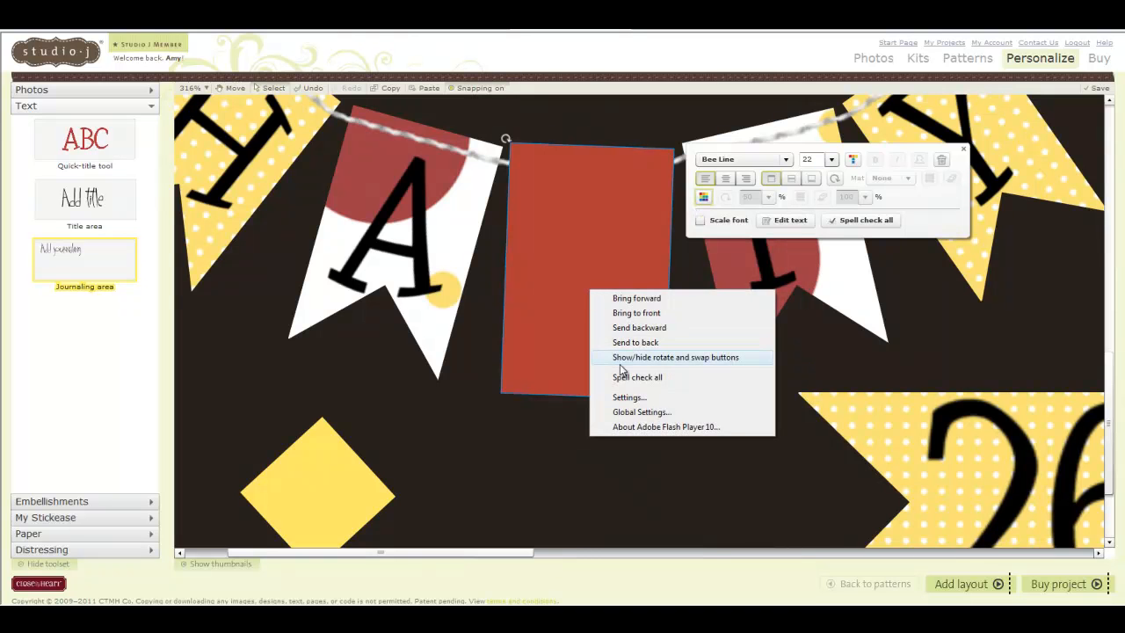
pyautogui.click(644, 343)
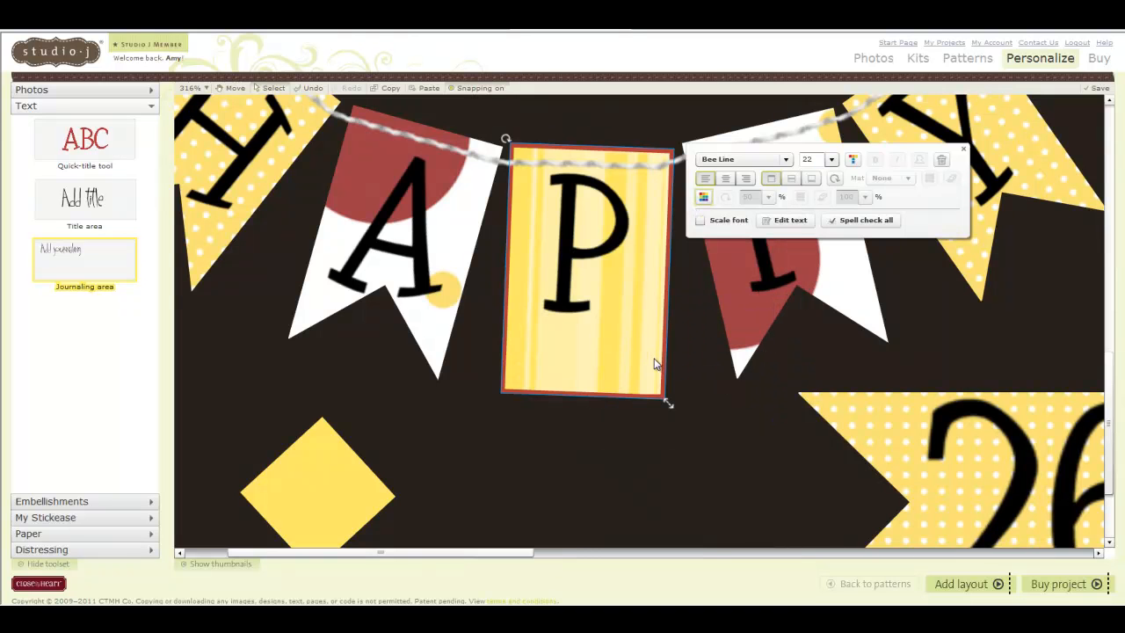
pyautogui.click(724, 458)
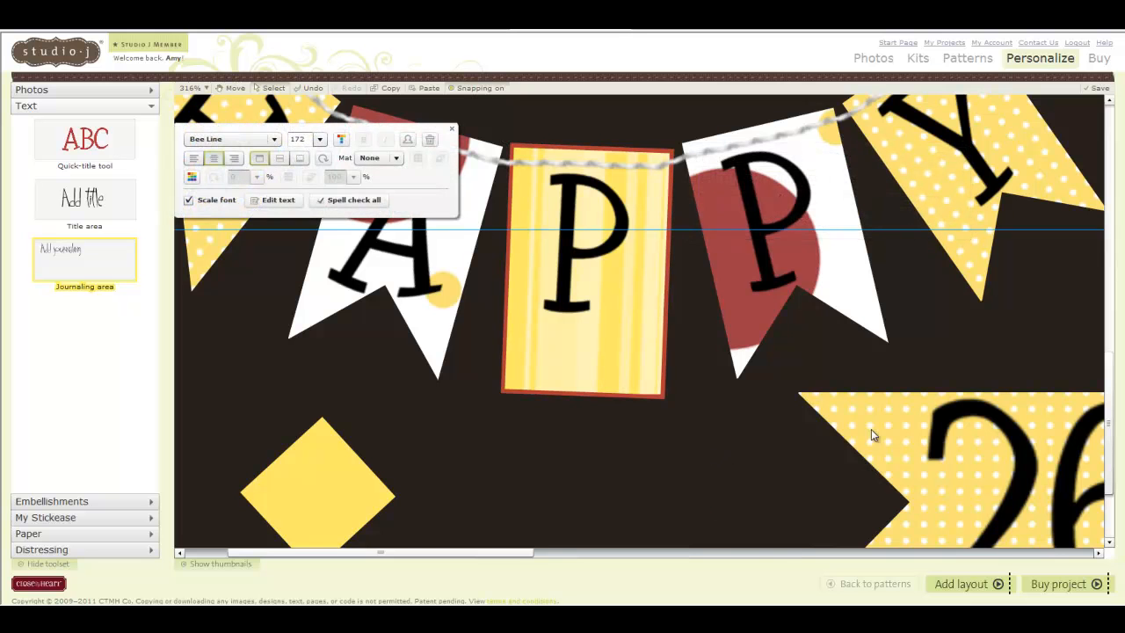
pyautogui.click(655, 131)
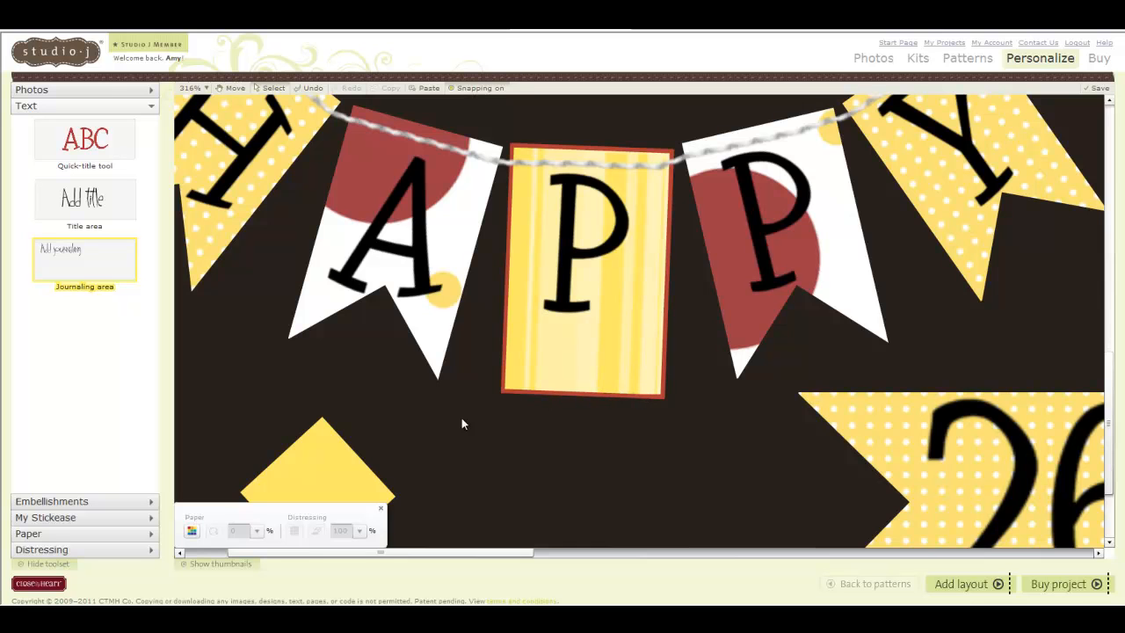
# Move the yellow diamond over the lower end of the matted P pennant and size it to the mat's width.
pyautogui.click(322, 454)
pyautogui.moveTo(306, 461); pyautogui.dragTo(570, 362)
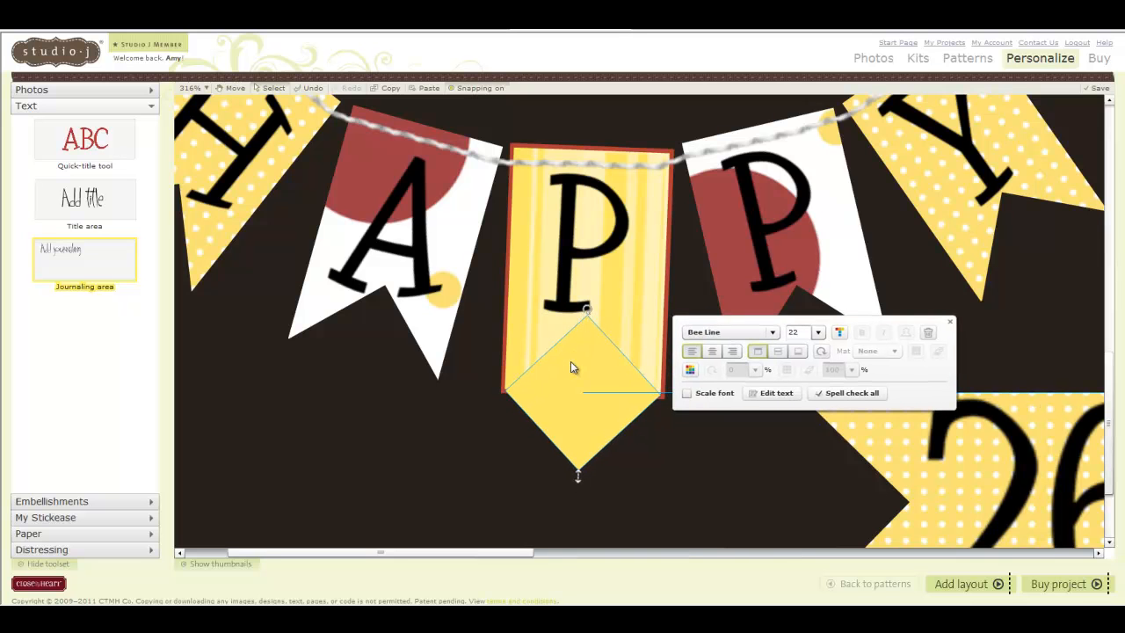
pyautogui.moveTo(570, 361); pyautogui.dragTo(571, 361)
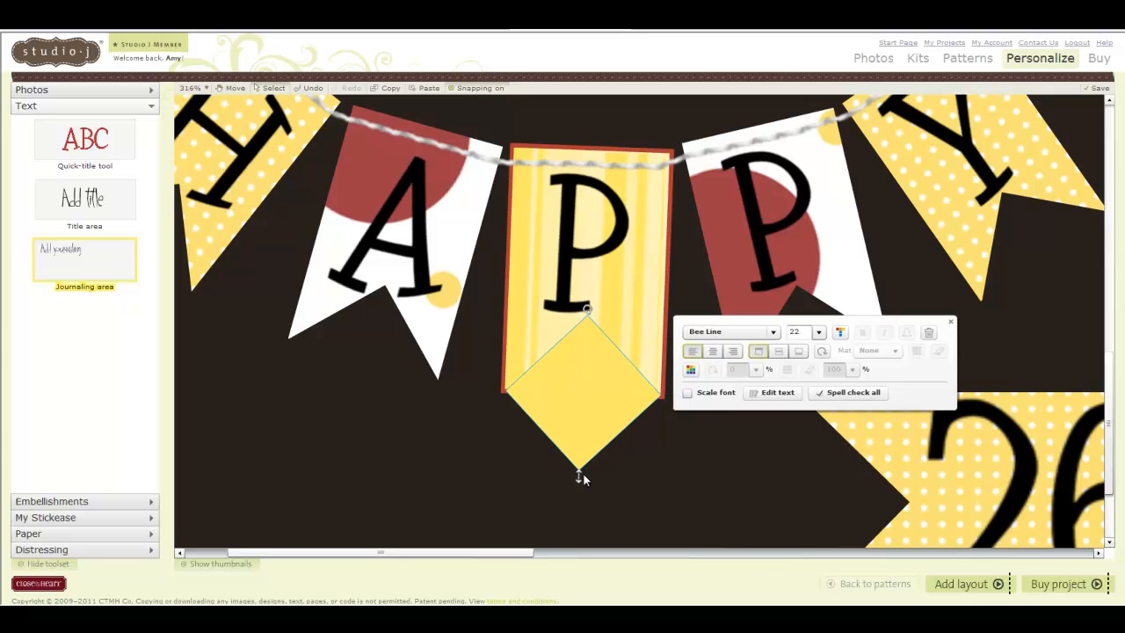
pyautogui.moveTo(580, 474); pyautogui.dragTo(575, 480)
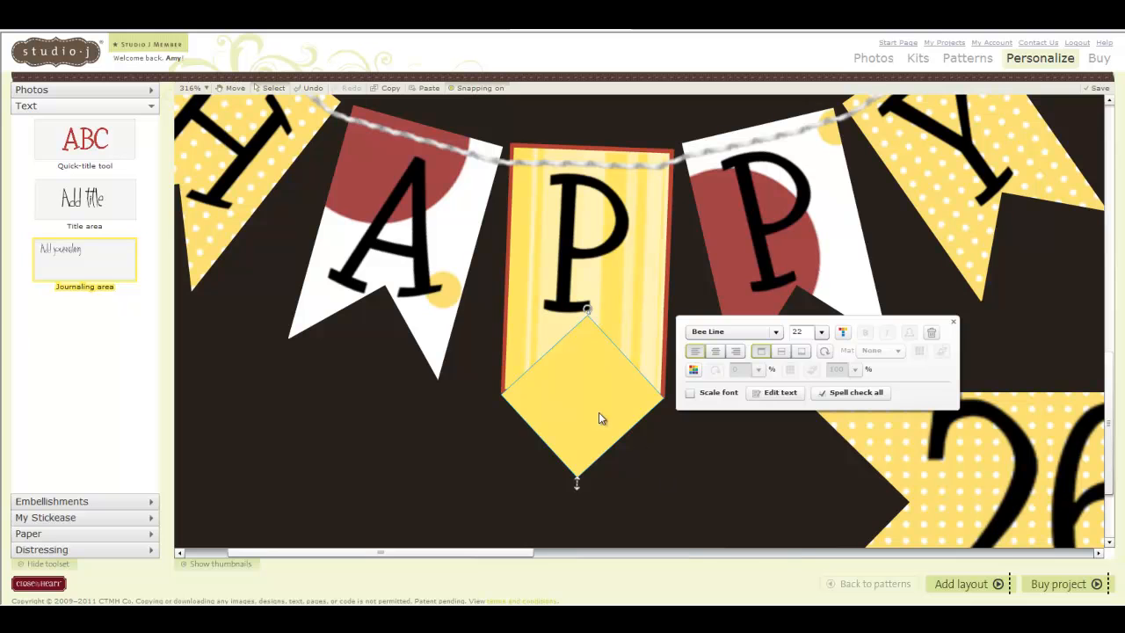
pyautogui.moveTo(589, 310); pyautogui.dragTo(590, 309)
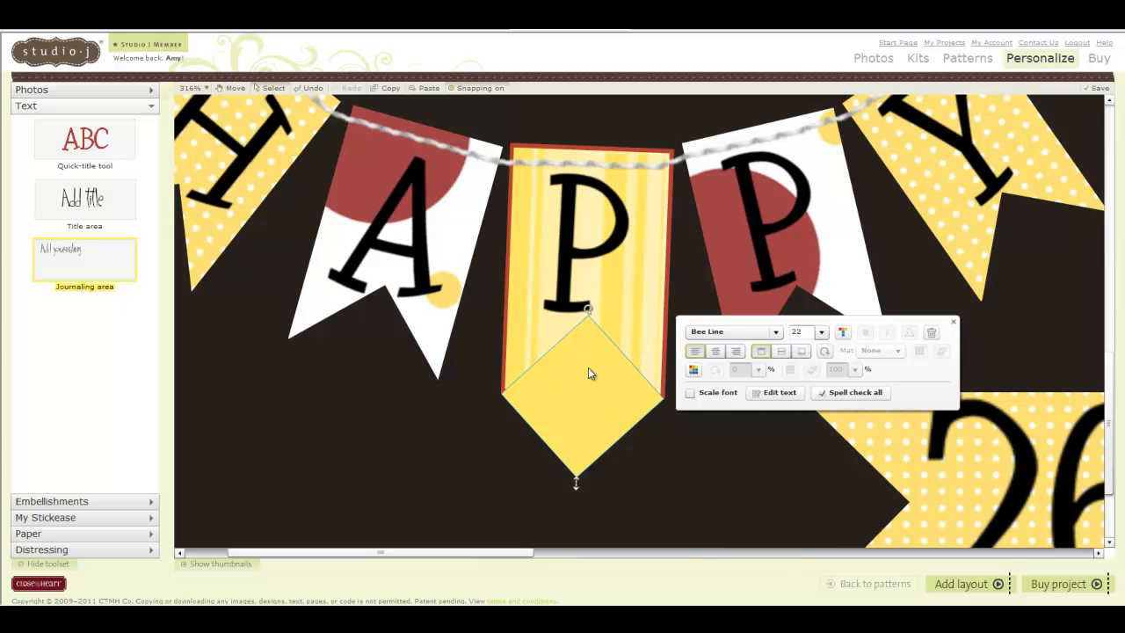
pyautogui.moveTo(576, 487); pyautogui.dragTo(579, 483)
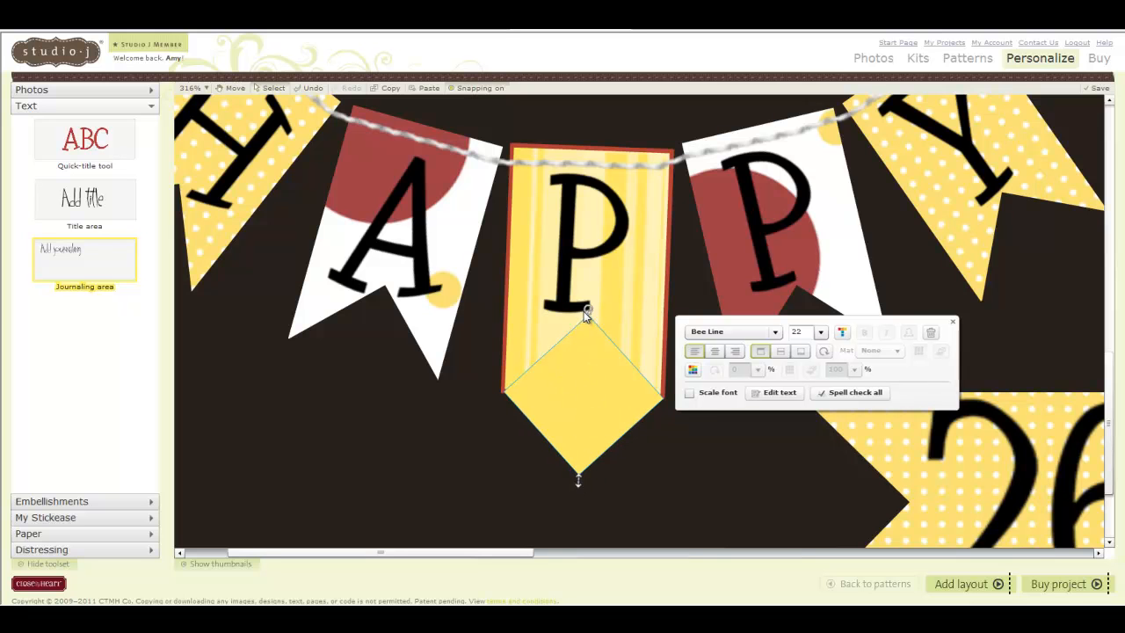
# Fine-tune the yellow diamond's size and position so its side corners line up with the mat's lower corners.
pyautogui.click(208, 91)
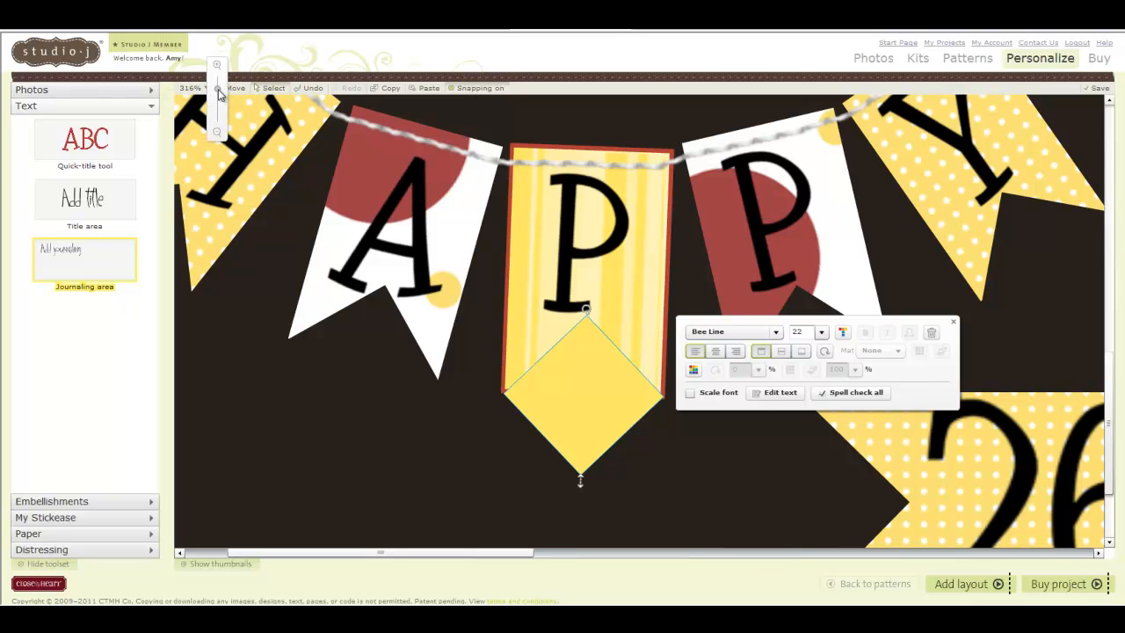
pyautogui.moveTo(219, 93); pyautogui.dragTo(219, 83)
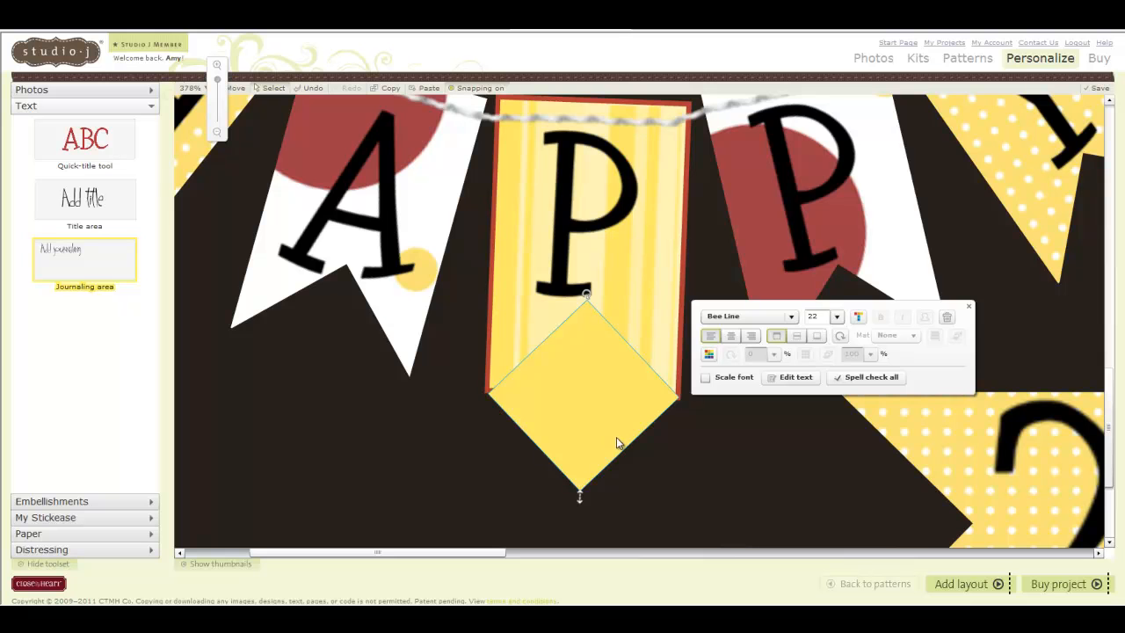
pyautogui.moveTo(595, 420); pyautogui.dragTo(593, 415)
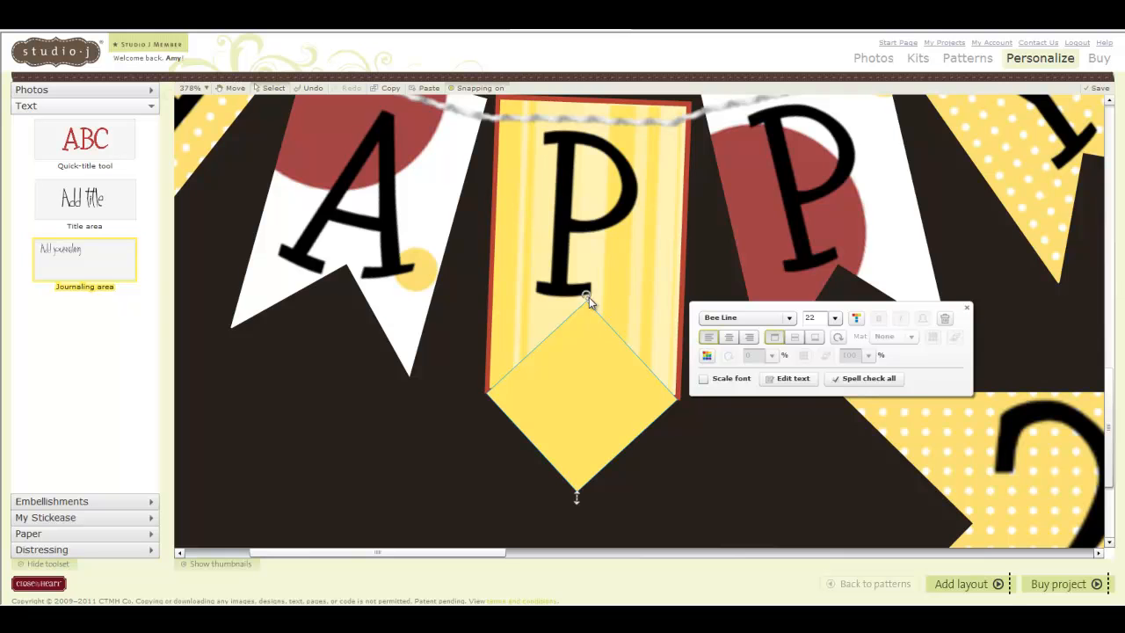
pyautogui.moveTo(577, 493); pyautogui.dragTo(578, 497)
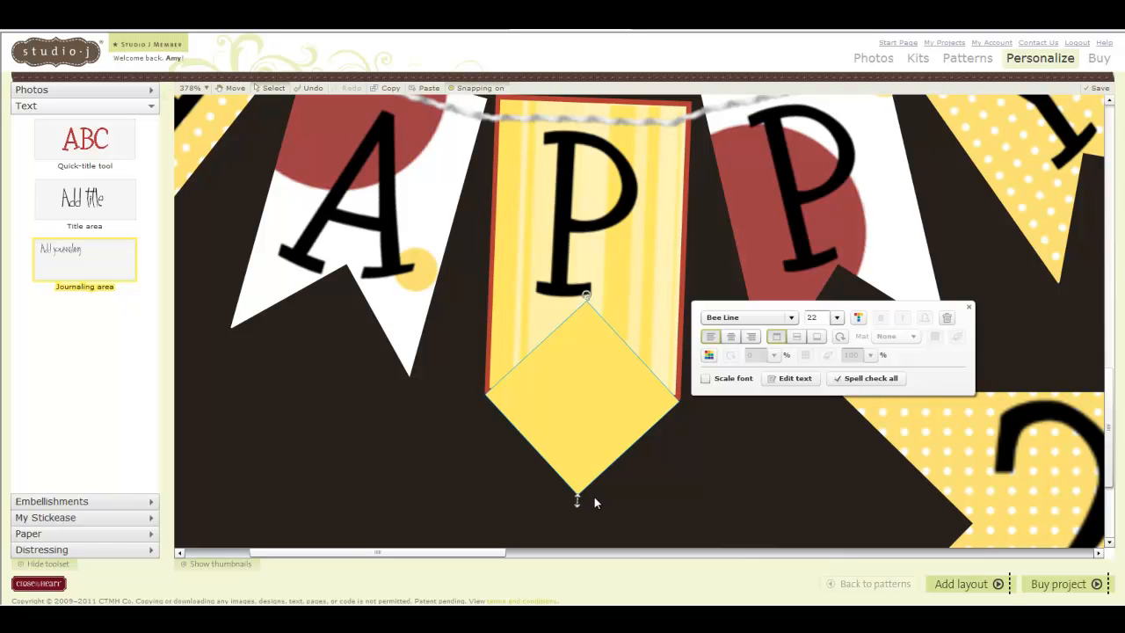
pyautogui.press('Left')
pyautogui.press('Up')
pyautogui.press('Right')
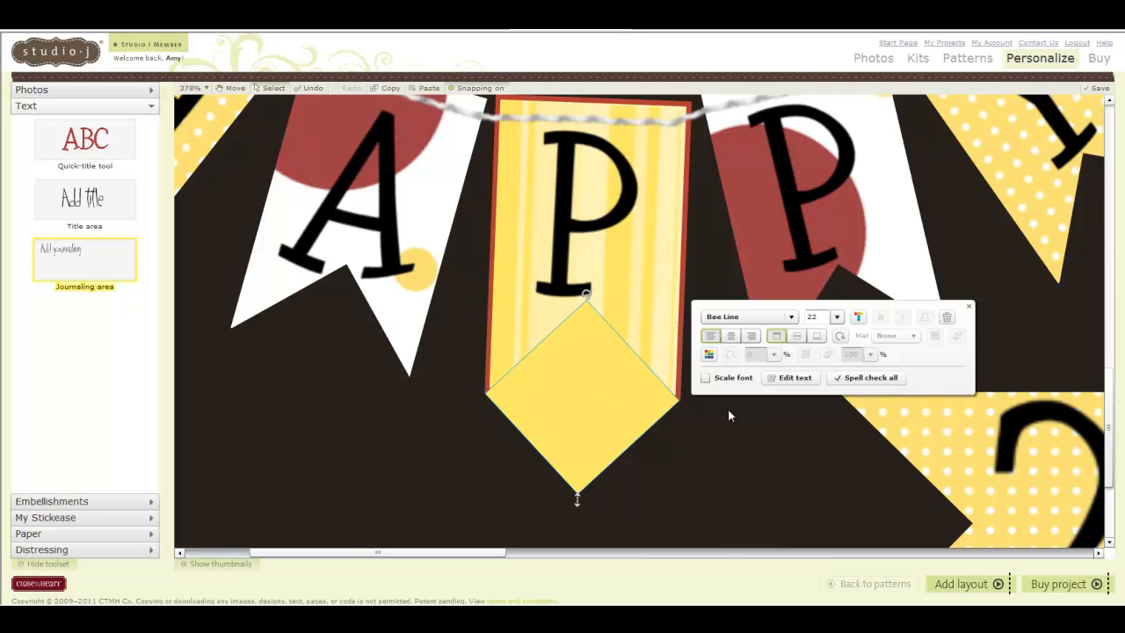
# Fill the diamond at the foot of the P pennant with Cranberry and deselect it to check the fit.
pyautogui.click(708, 354)
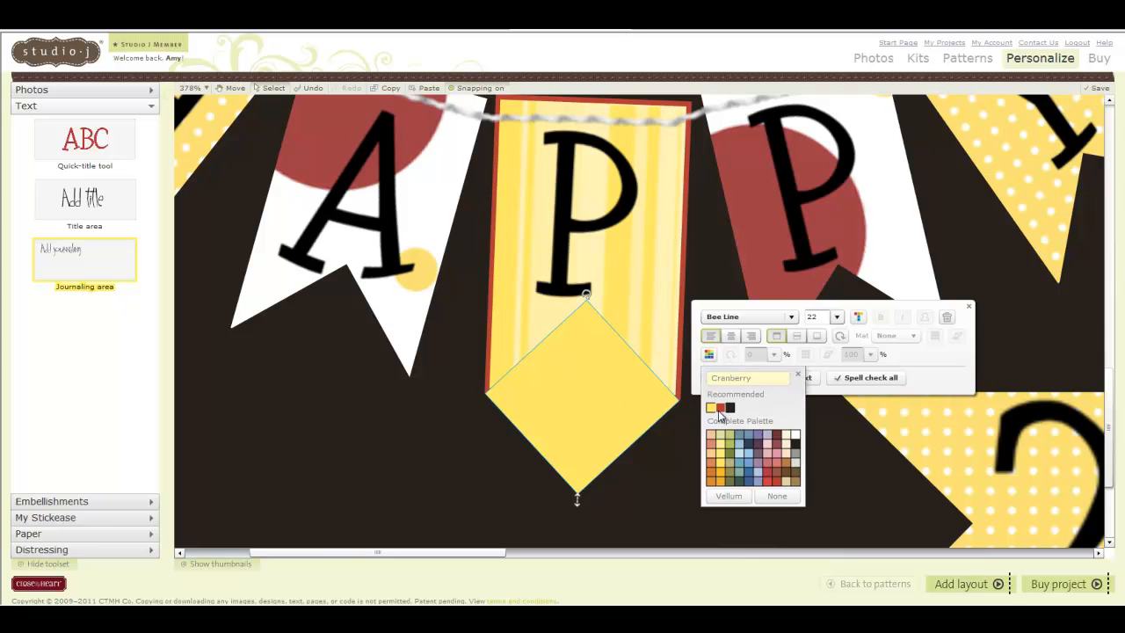
pyautogui.click(722, 408)
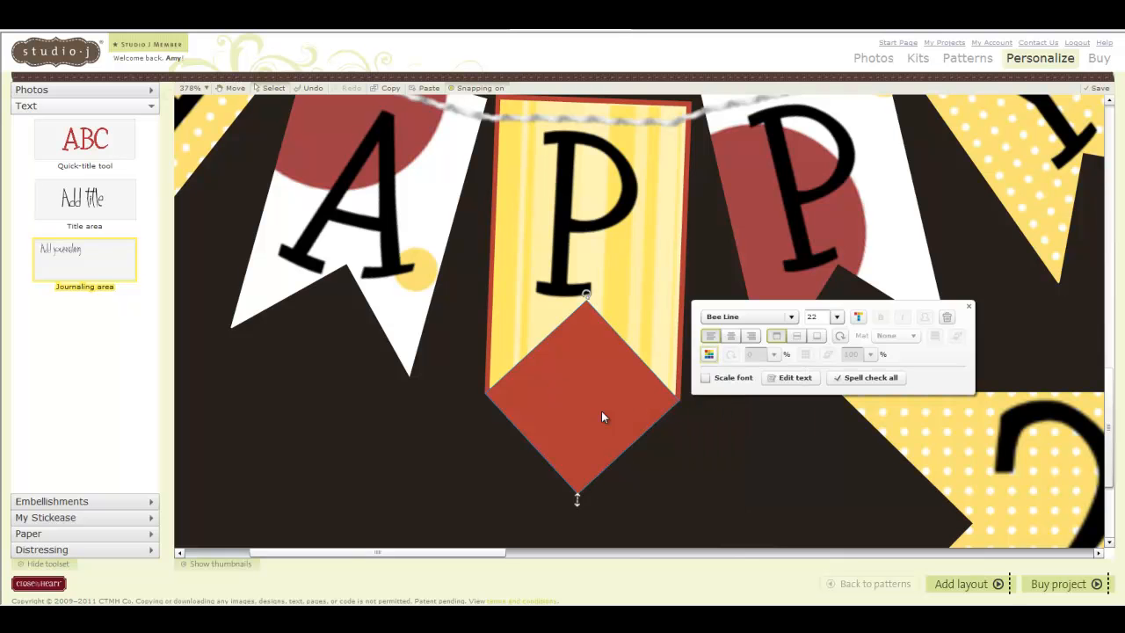
pyautogui.click(692, 462)
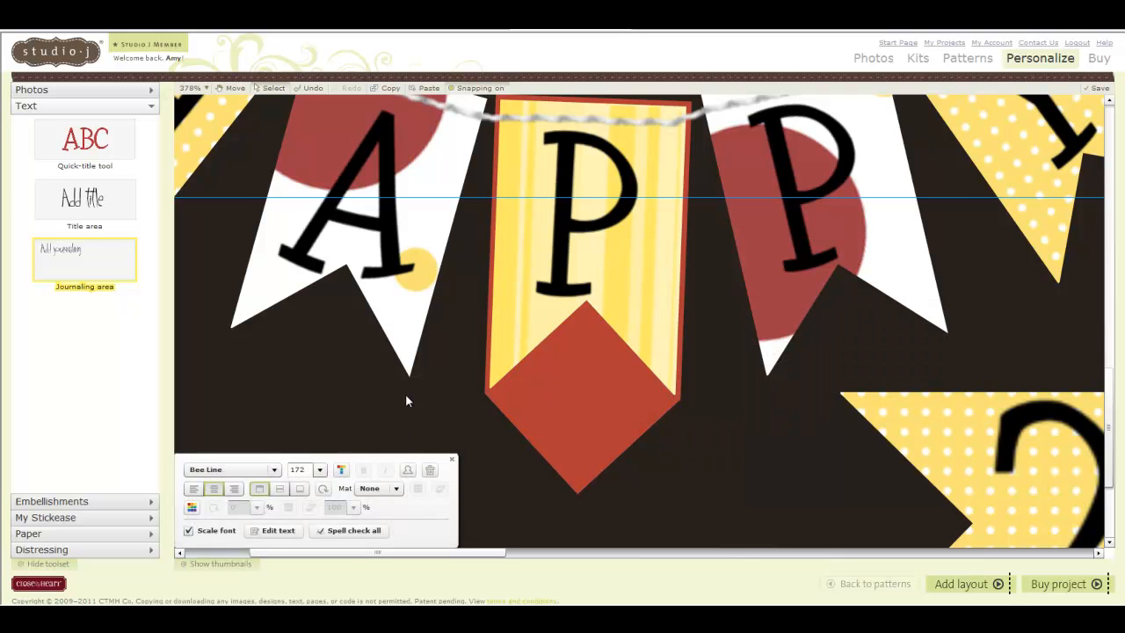
pyautogui.click(579, 430)
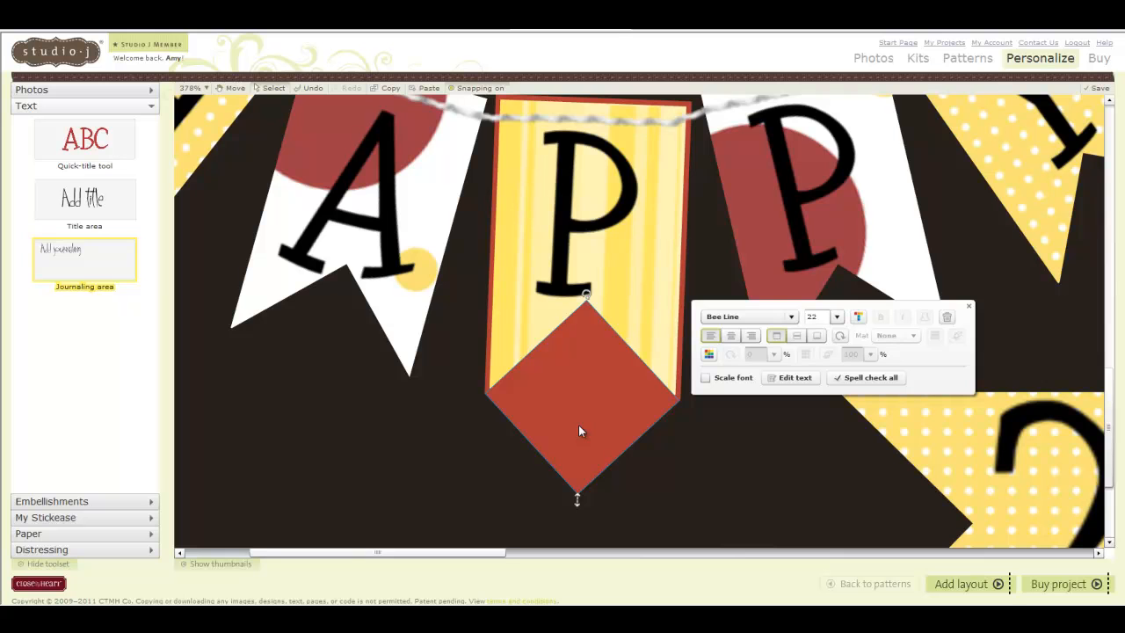
pyautogui.click(437, 422)
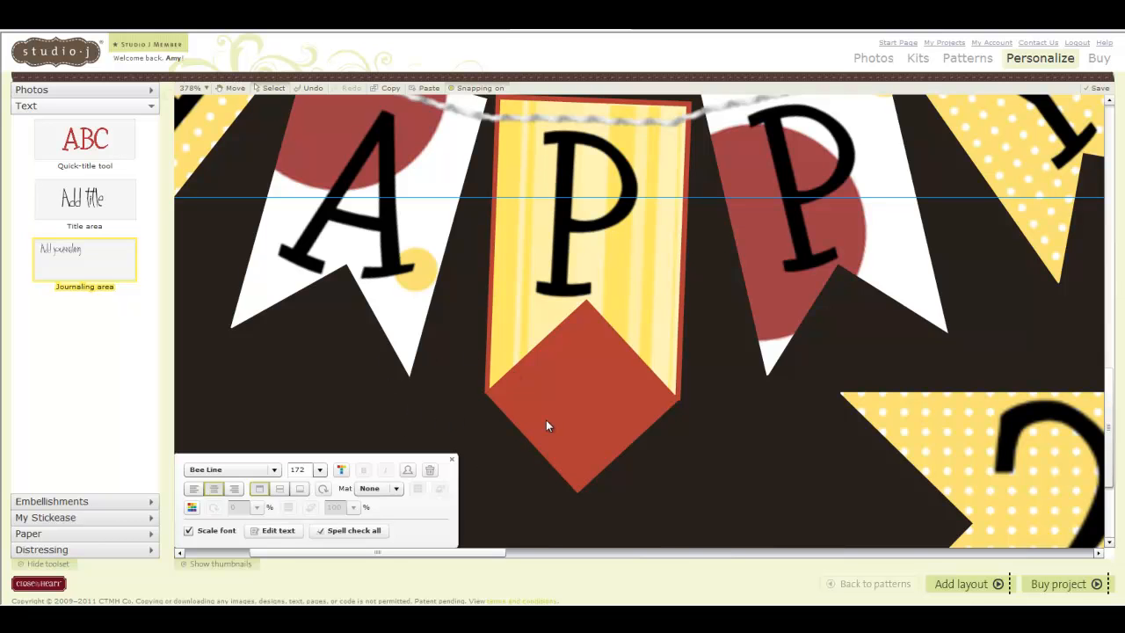
# Duplicate the Cranberry diamond, fill the copy with Black, and place it slightly lower to leave a thin Cranberry border along the notch.
pyautogui.click(575, 419)
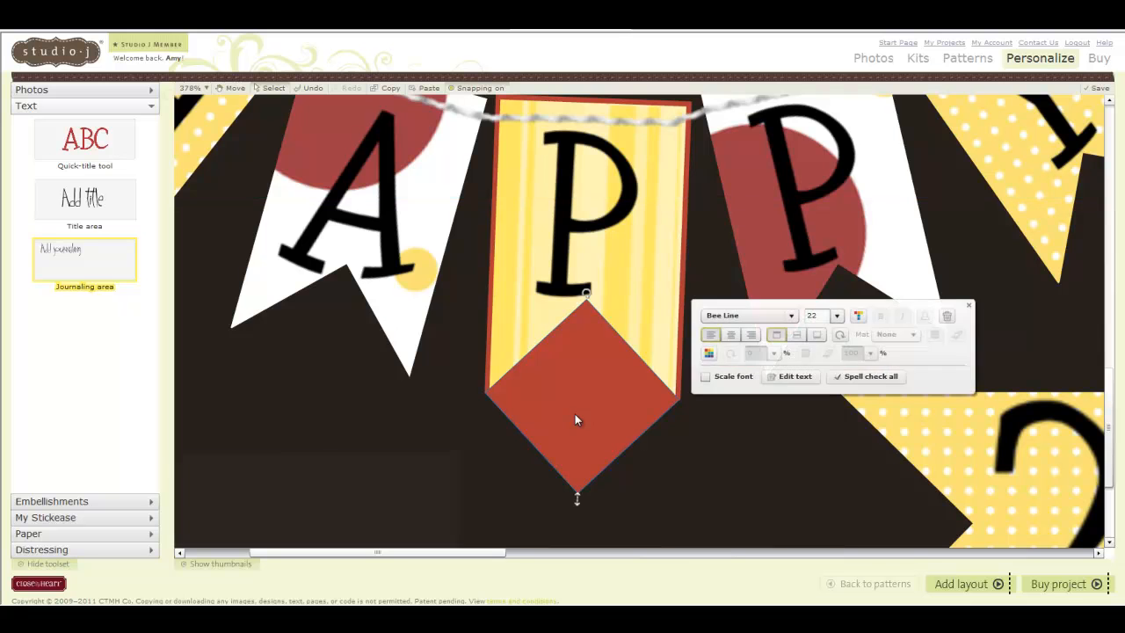
pyautogui.click(387, 88)
pyautogui.click(428, 87)
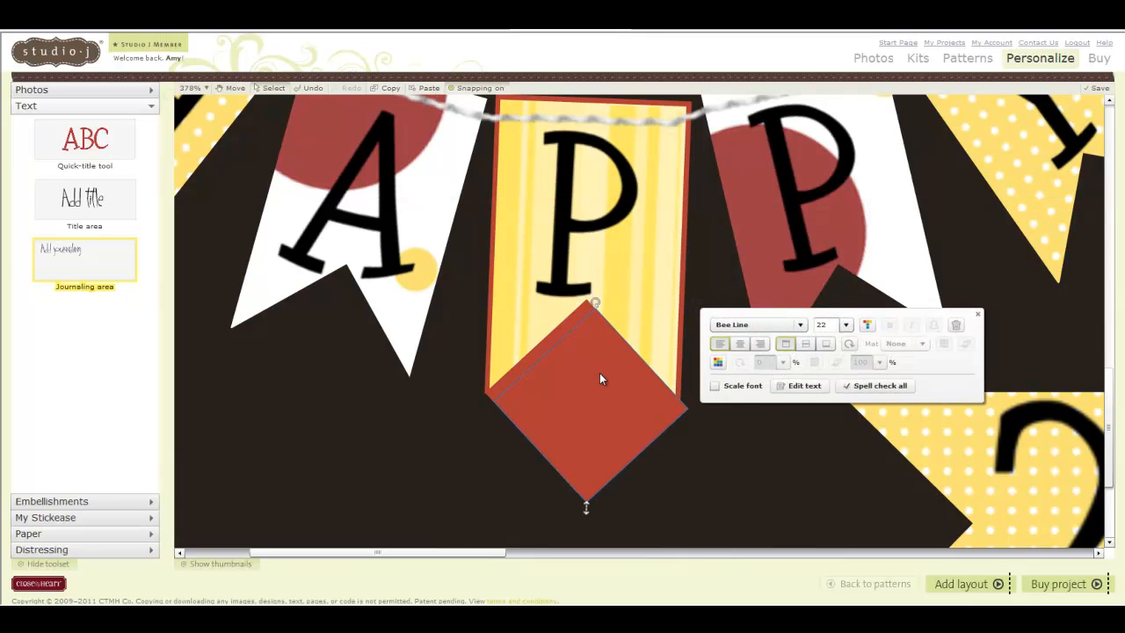
pyautogui.click(718, 362)
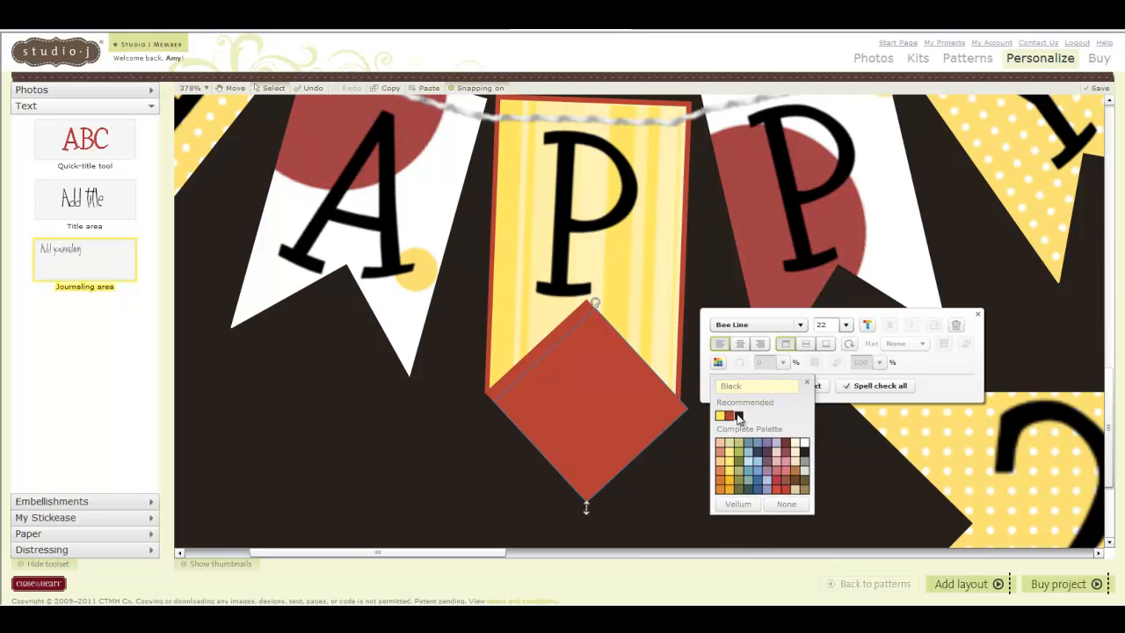
pyautogui.click(739, 415)
pyautogui.moveTo(614, 404); pyautogui.dragTo(608, 402)
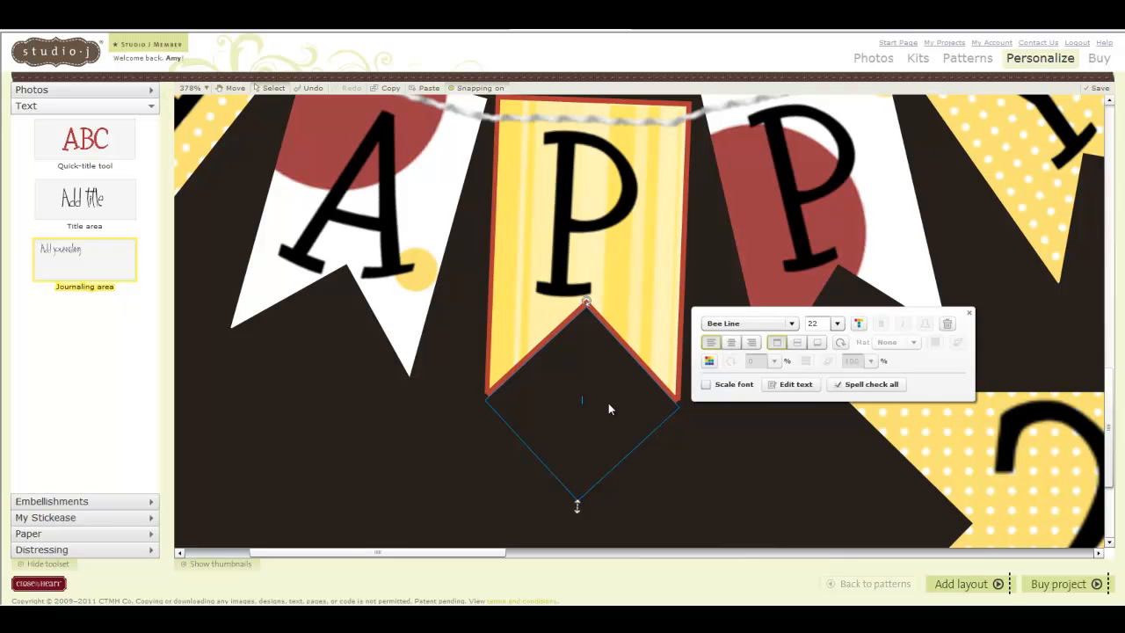
pyautogui.click(696, 439)
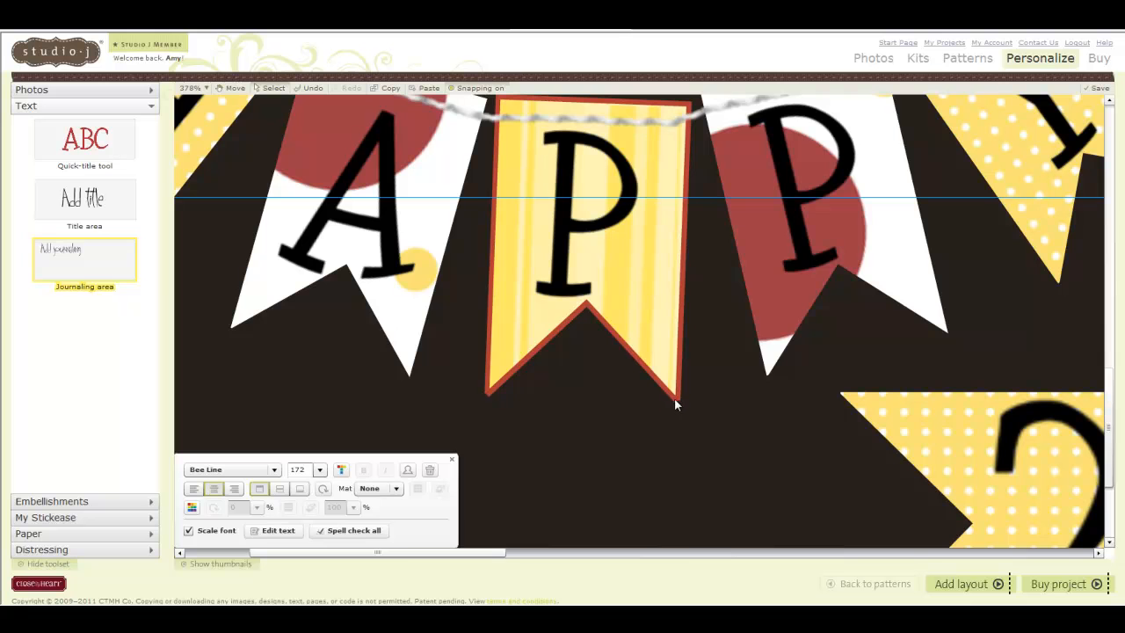
# Bring the Cranberry diamond to the front, enlarge it slightly, and send it backward behind the black diamond.
pyautogui.click(514, 375)
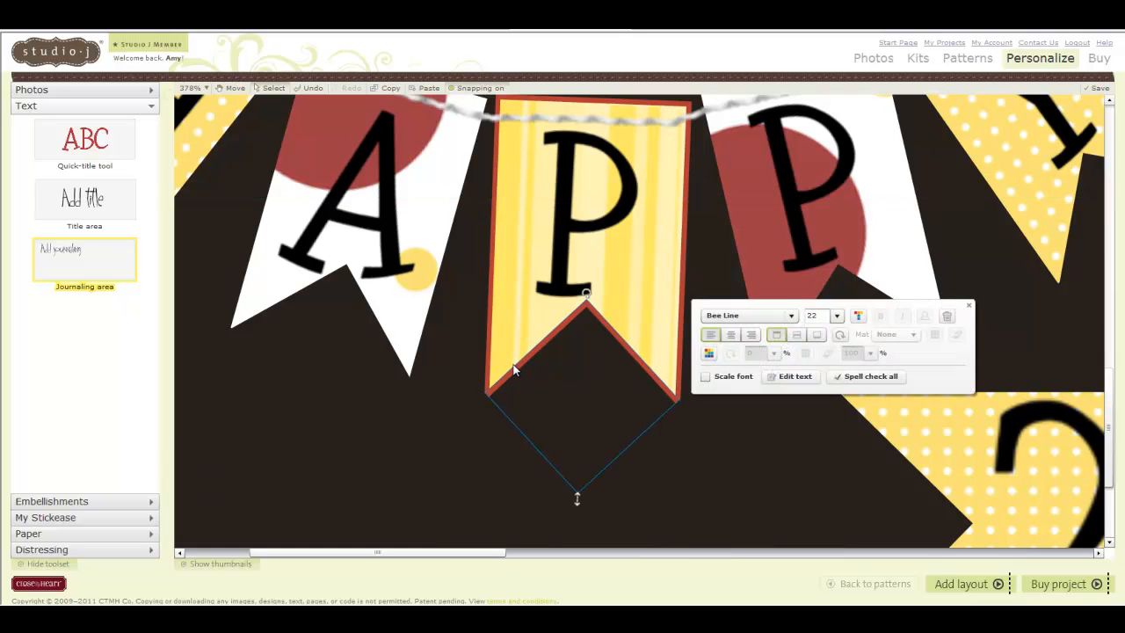
pyautogui.rightClick(511, 371)
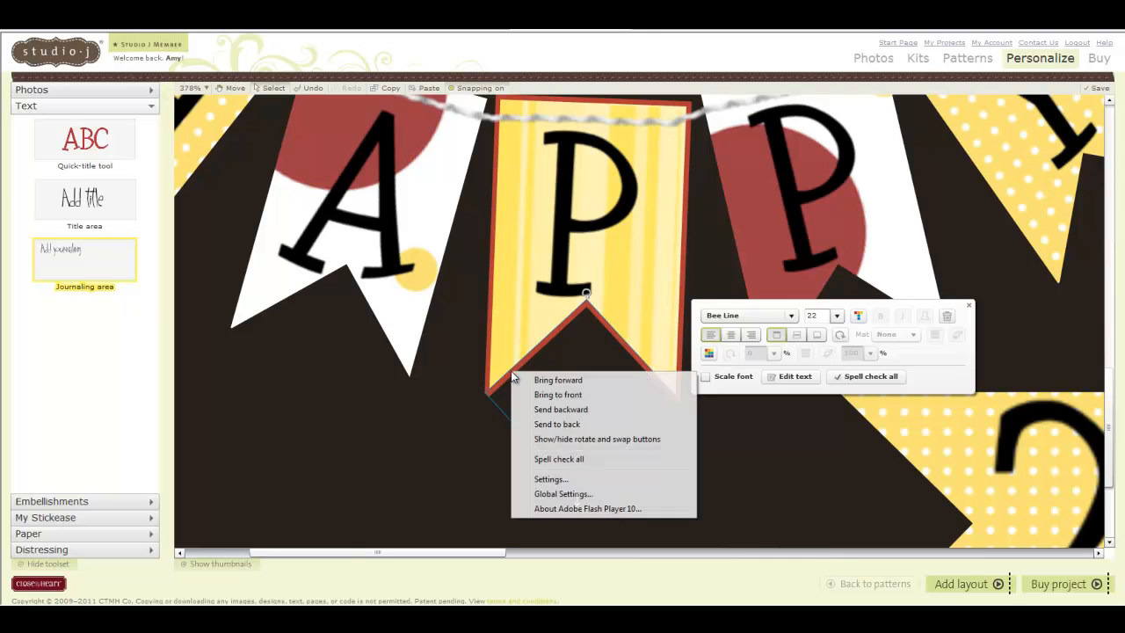
pyautogui.click(568, 397)
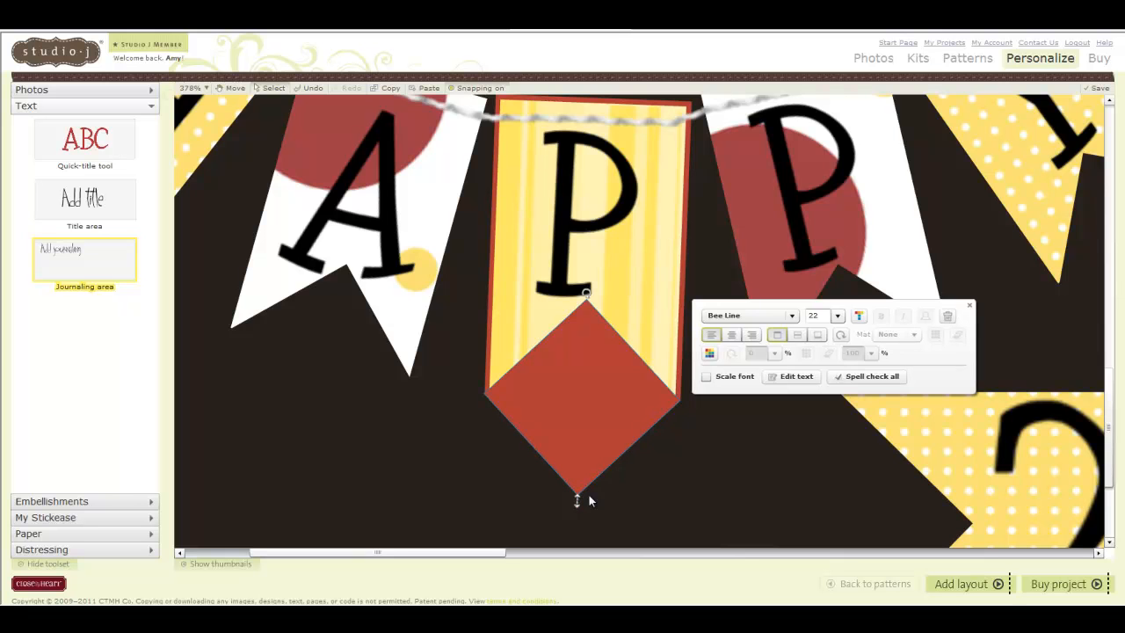
pyautogui.click(208, 89)
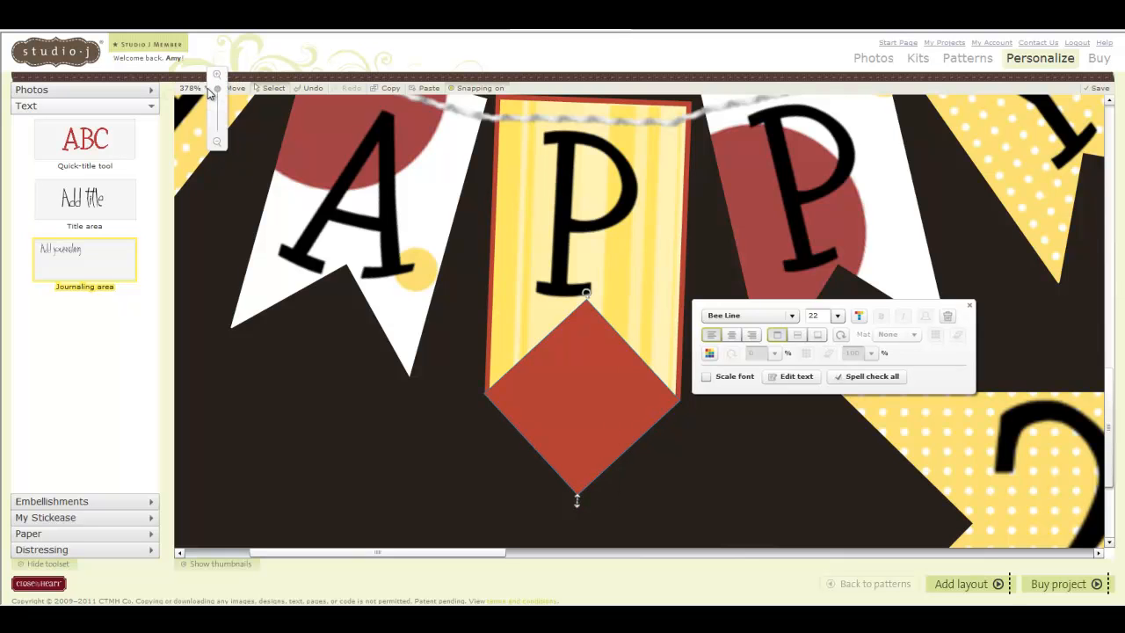
pyautogui.moveTo(217, 91); pyautogui.dragTo(216, 84)
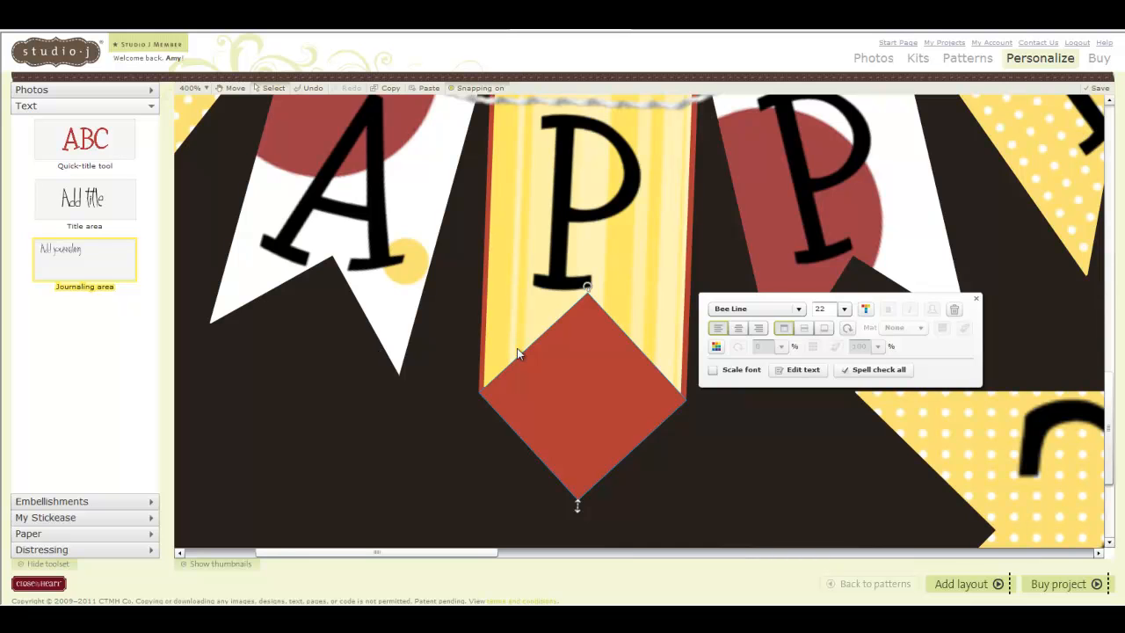
pyautogui.rightClick(573, 397)
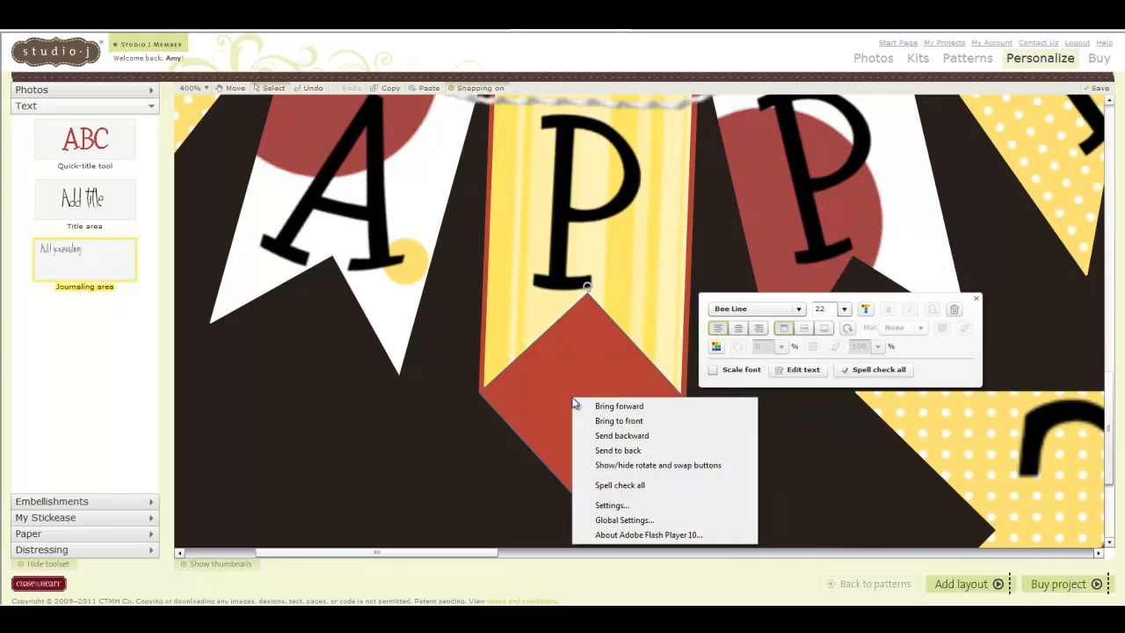
pyautogui.click(609, 437)
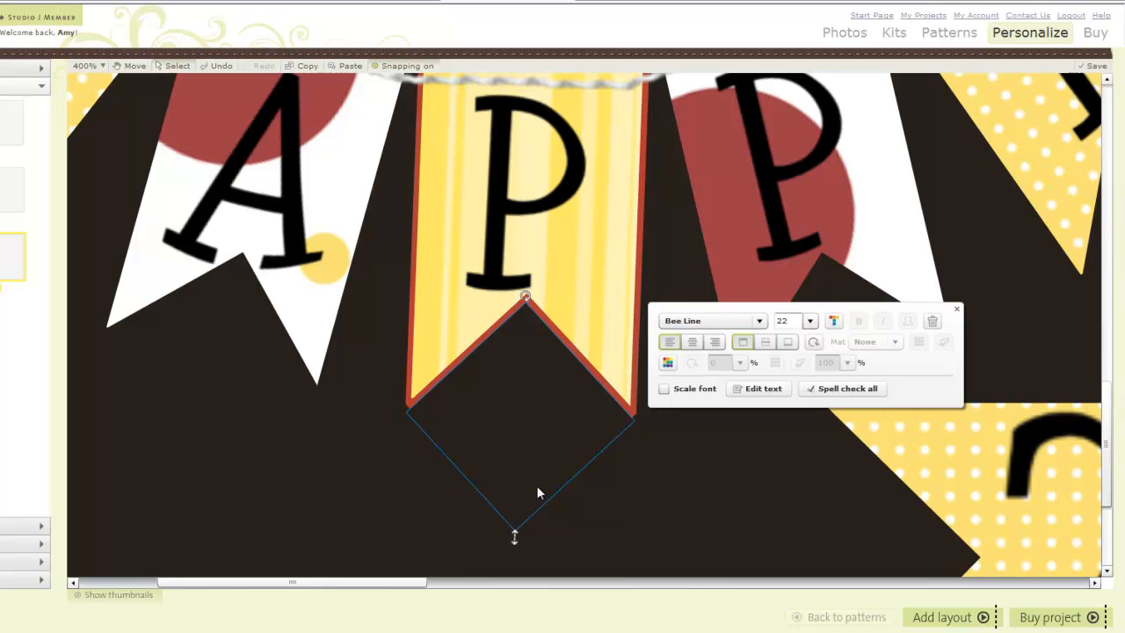
# Fine-tune the Cranberry diamond's size and sideways position for an even border along the notch, and deselect it.
pyautogui.moveTo(514, 533); pyautogui.dragTo(515, 535)
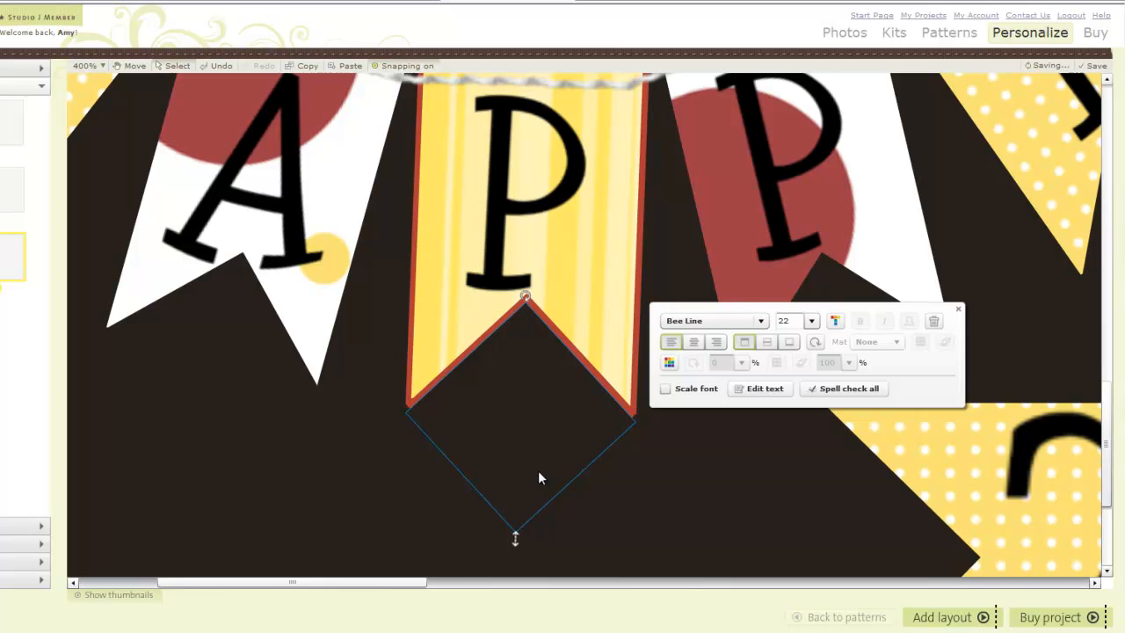
pyautogui.press('Right')
pyautogui.press('Right')
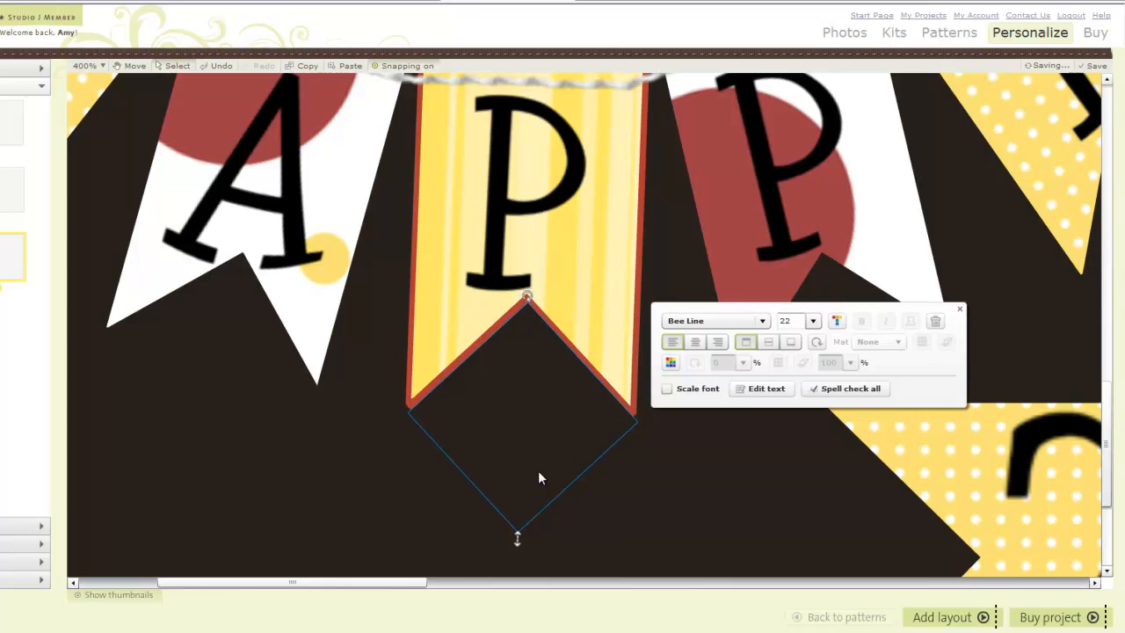
pyautogui.press('Left')
pyautogui.press('Left')
pyautogui.press('Left')
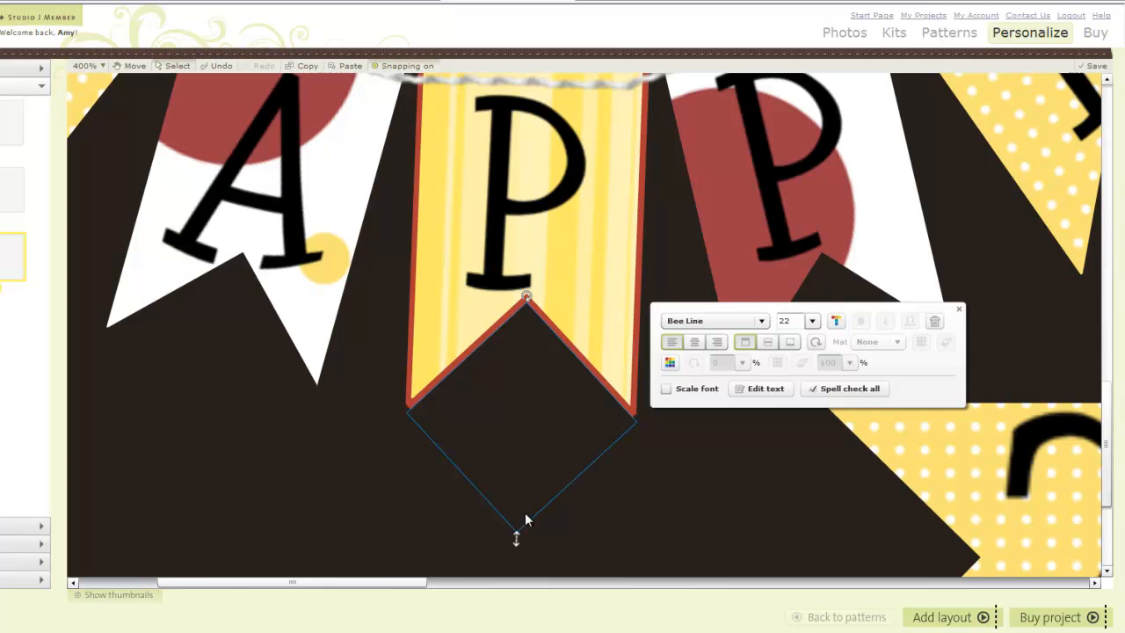
pyautogui.click(341, 528)
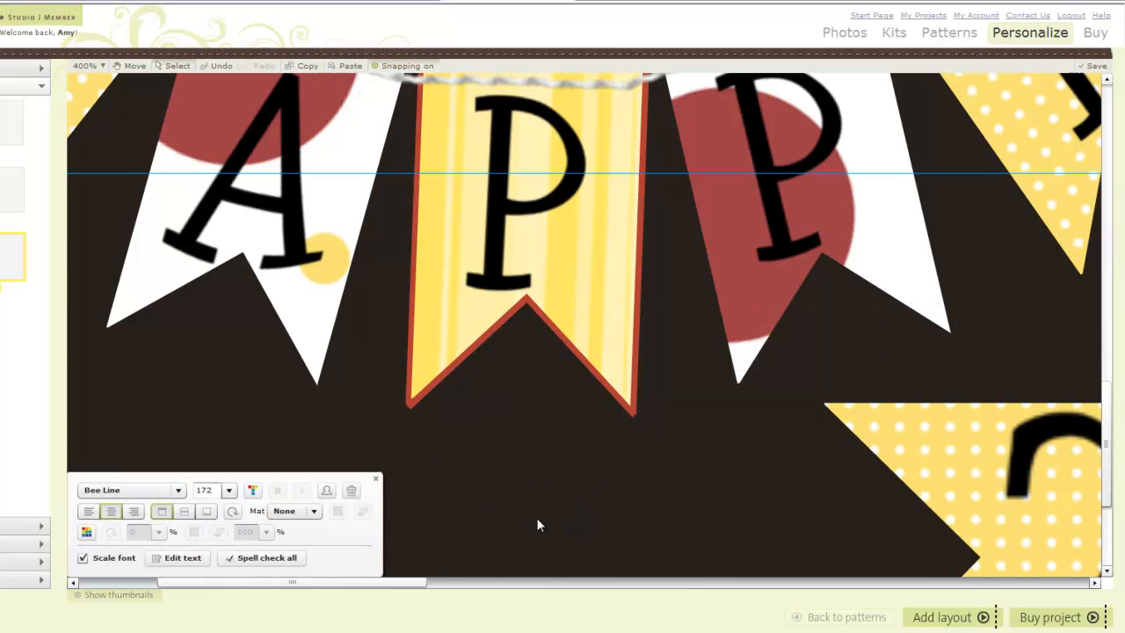
# Zoom out to 122% and examine the matted P pennant within the whole birthday layout.
pyautogui.click(100, 66)
pyautogui.moveTo(115, 74); pyautogui.dragTo(115, 117)
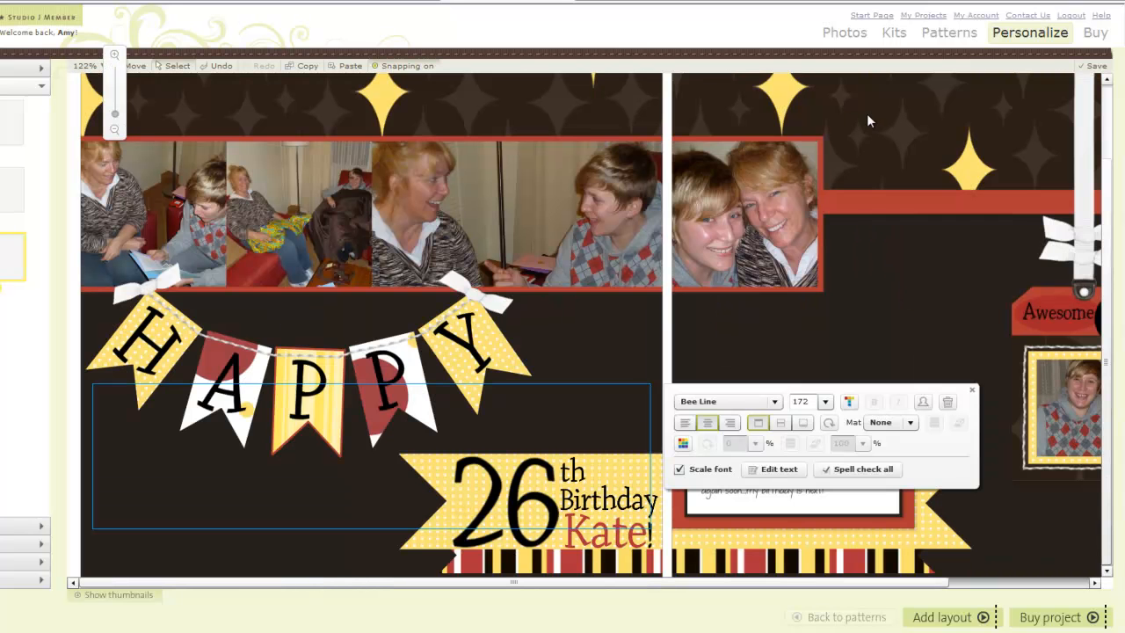
pyautogui.click(868, 116)
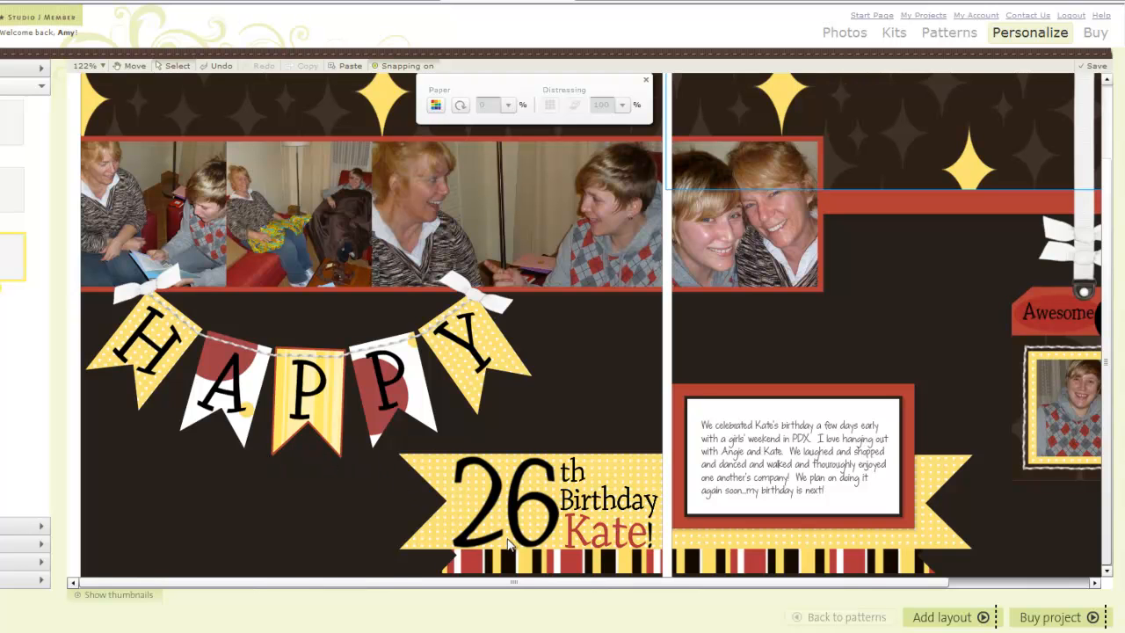
pyautogui.click(452, 536)
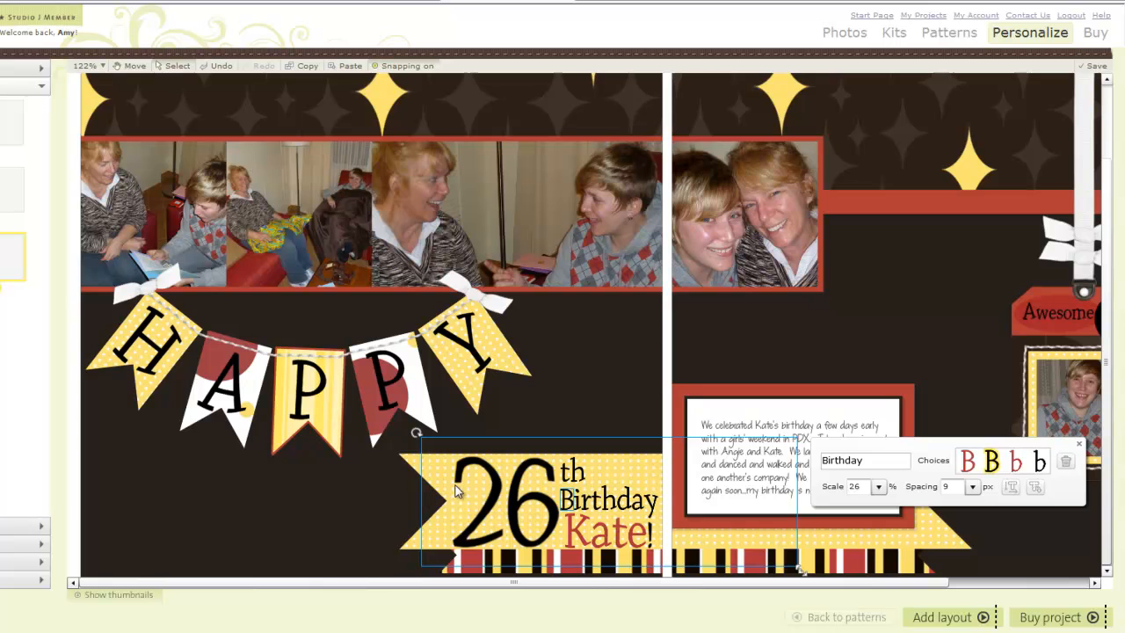
pyautogui.click(395, 498)
pyautogui.click(351, 497)
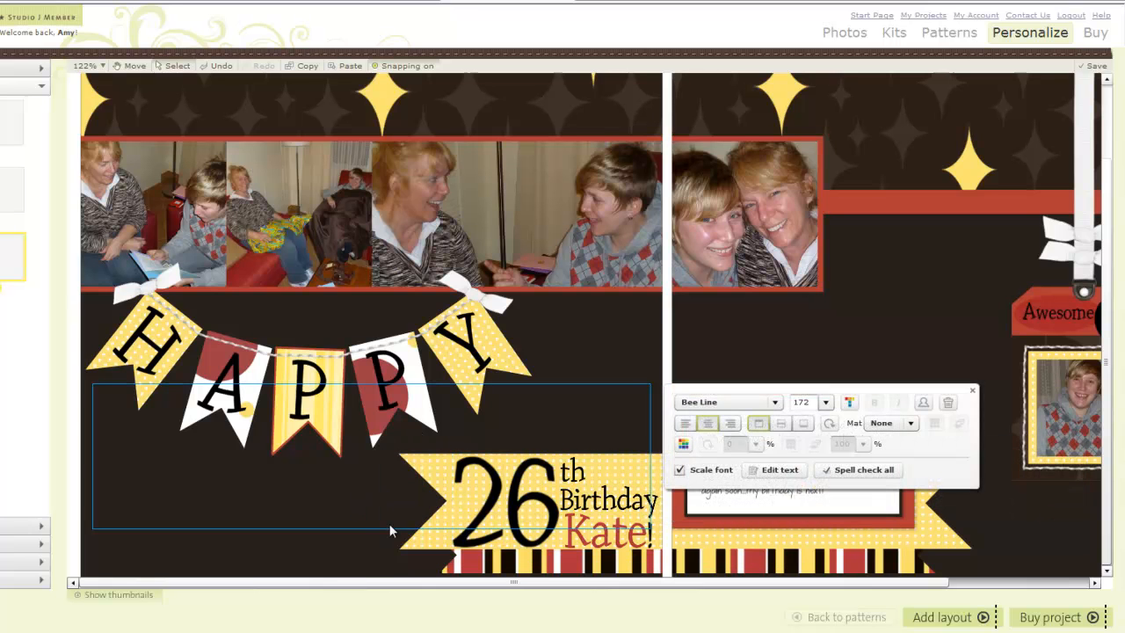
# Inspect the rotated paper-matched boxes that form the notches at the ends of the polka-dot title banner and the striped strip below it.
pyautogui.click(390, 533)
pyautogui.click(391, 514)
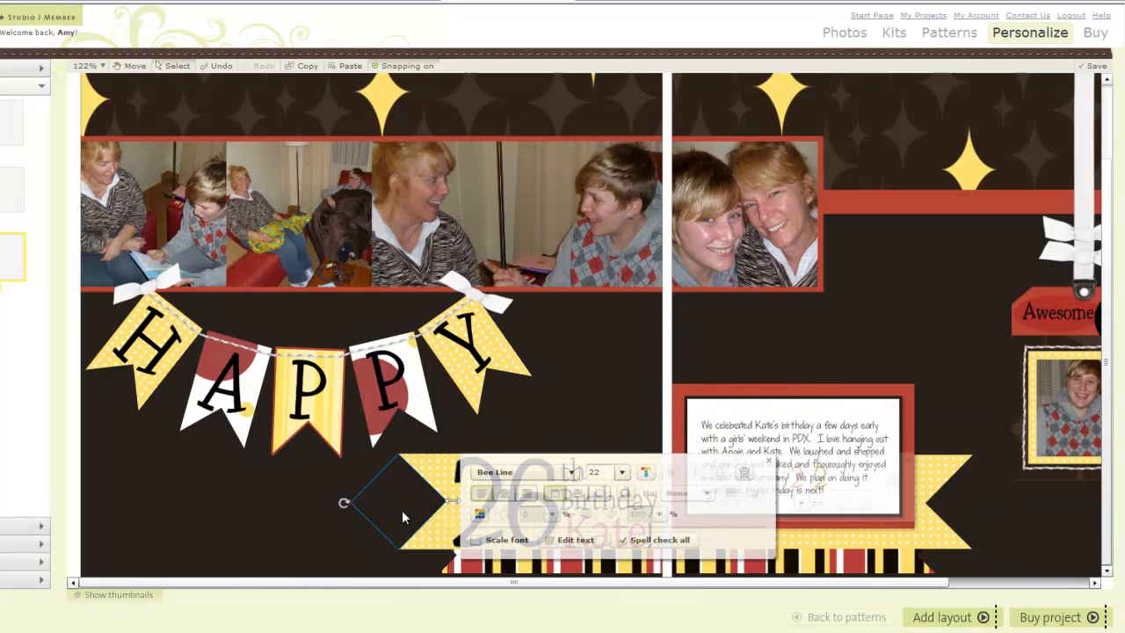
pyautogui.click(769, 461)
pyautogui.moveTo(377, 481); pyautogui.dragTo(963, 497)
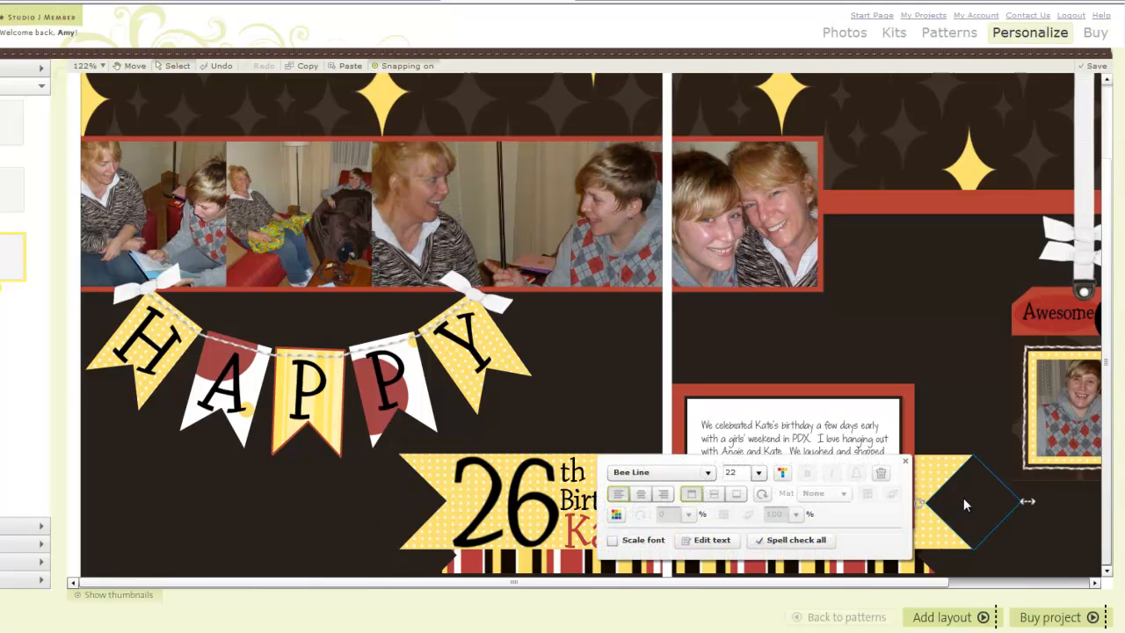
pyautogui.click(939, 564)
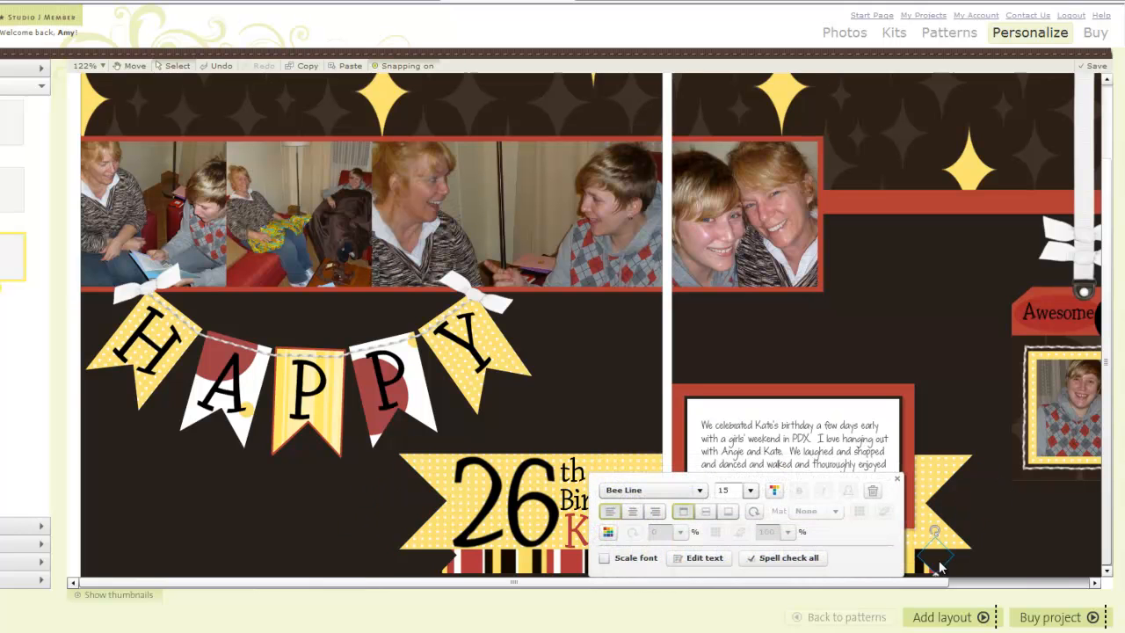
pyautogui.click(897, 483)
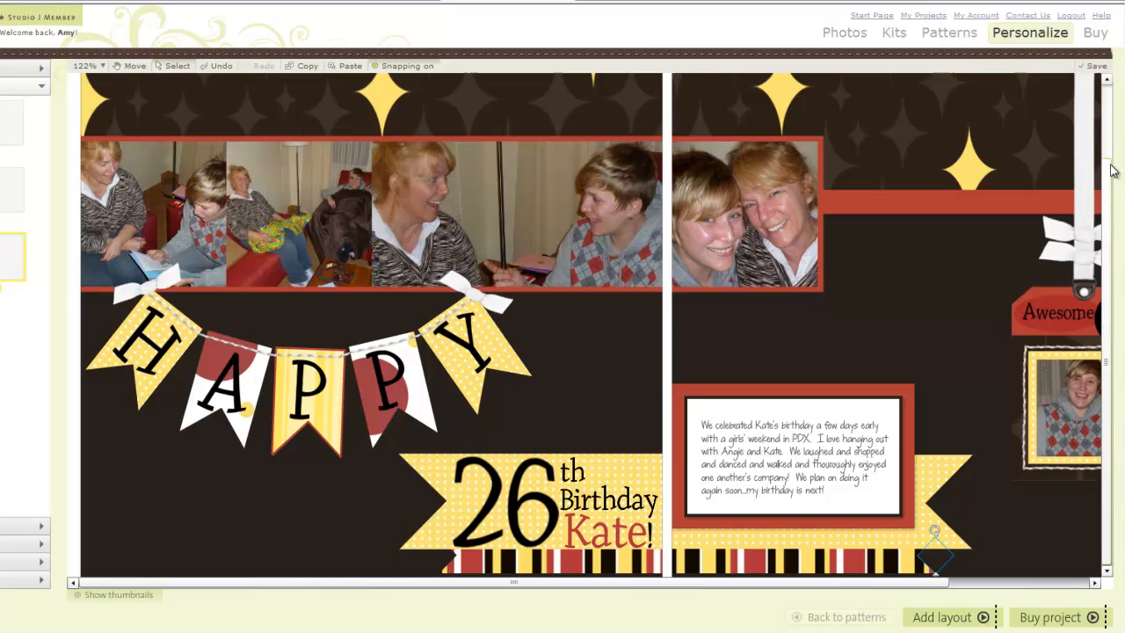
# Inspect the yellow star embellishments, the dark paper beneath, and the red strip on the second page for cropping and layer-order options.
pyautogui.moveTo(1109, 176); pyautogui.dragTo(1108, 100)
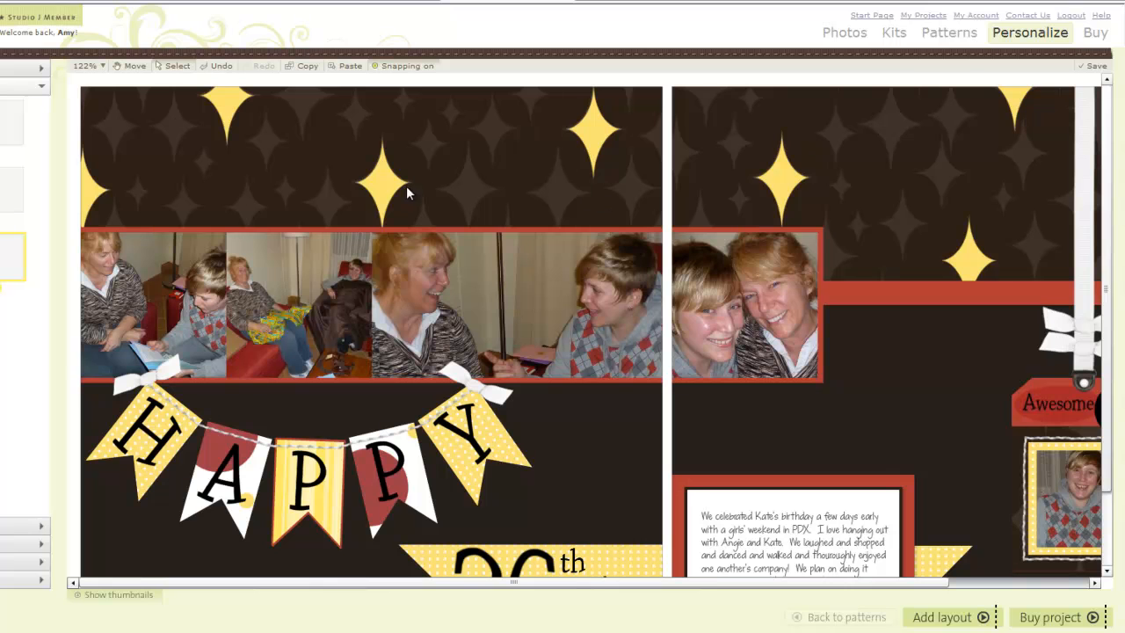
pyautogui.click(379, 182)
pyautogui.moveTo(379, 182)
pyautogui.mouseDown()
pyautogui.moveTo(492, 150)
pyautogui.moveTo(409, 157)
pyautogui.moveTo(379, 185)
pyautogui.mouseUp()
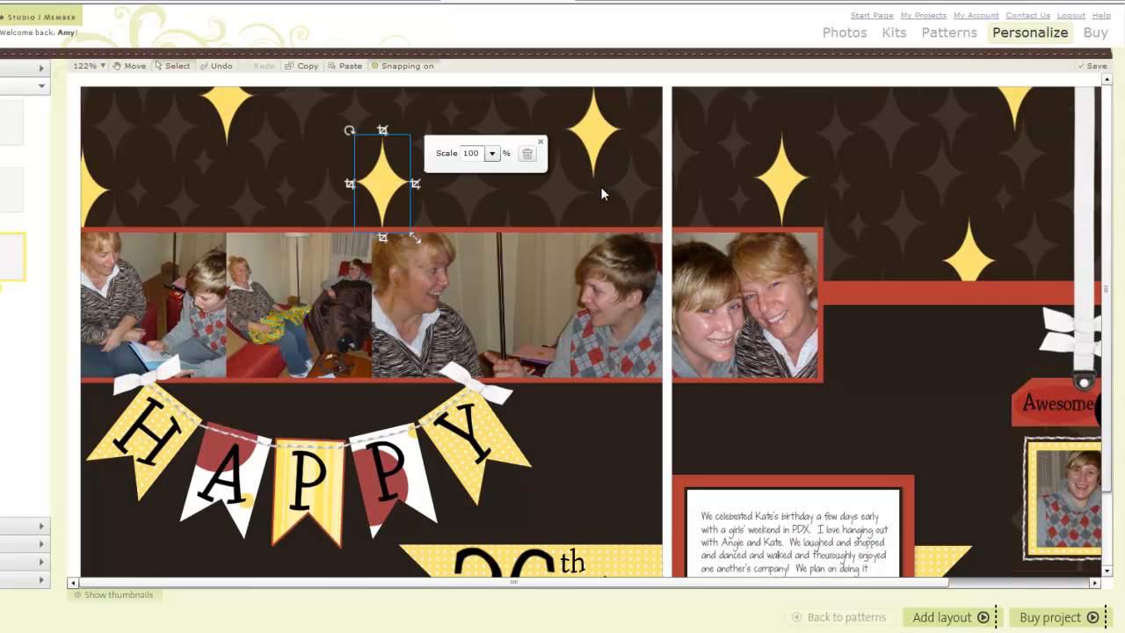
pyautogui.click(913, 410)
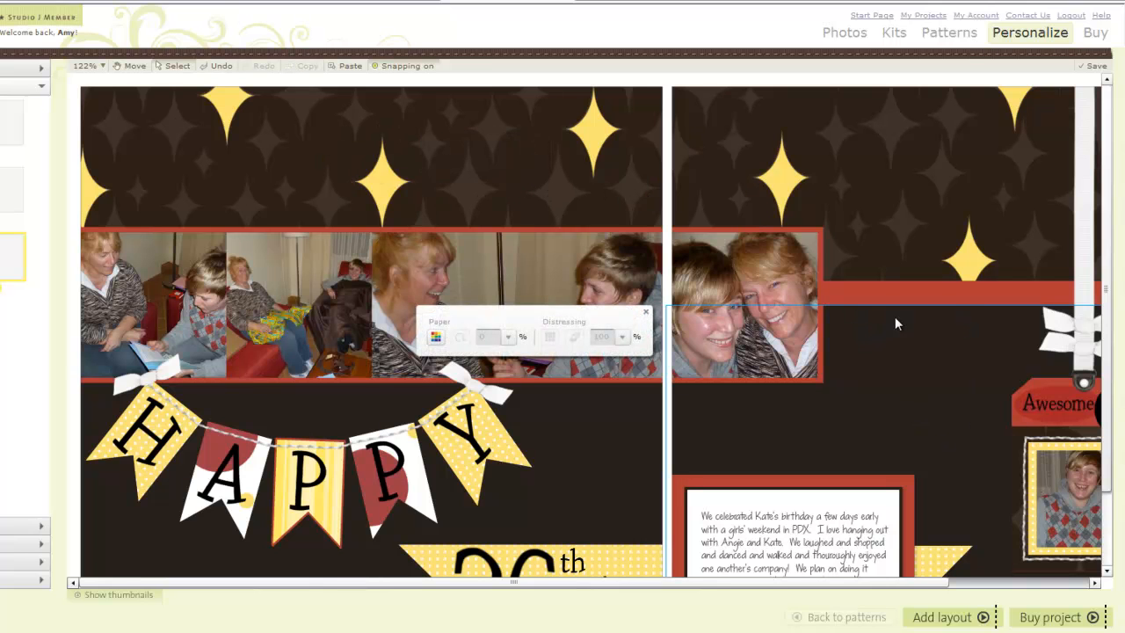
pyautogui.click(967, 277)
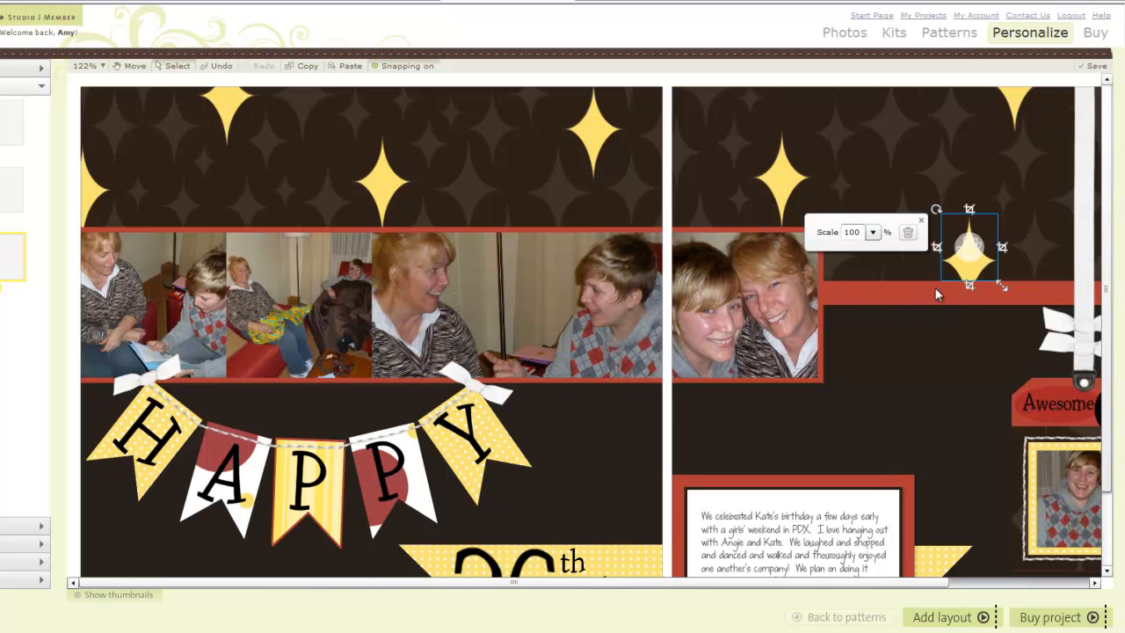
pyautogui.click(883, 297)
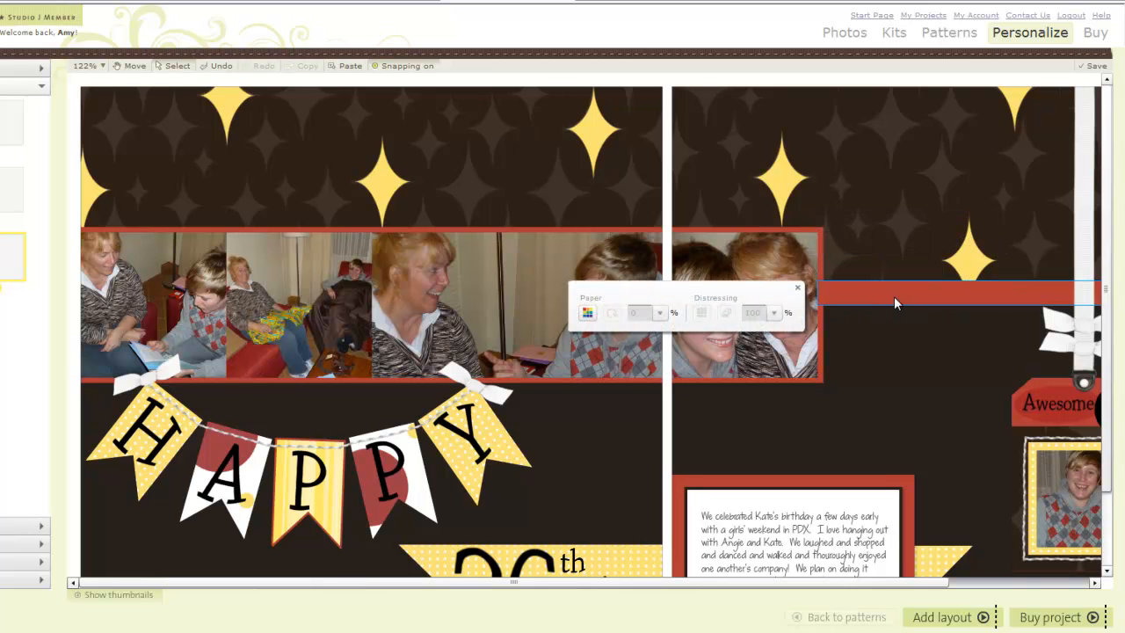
pyautogui.rightClick(894, 296)
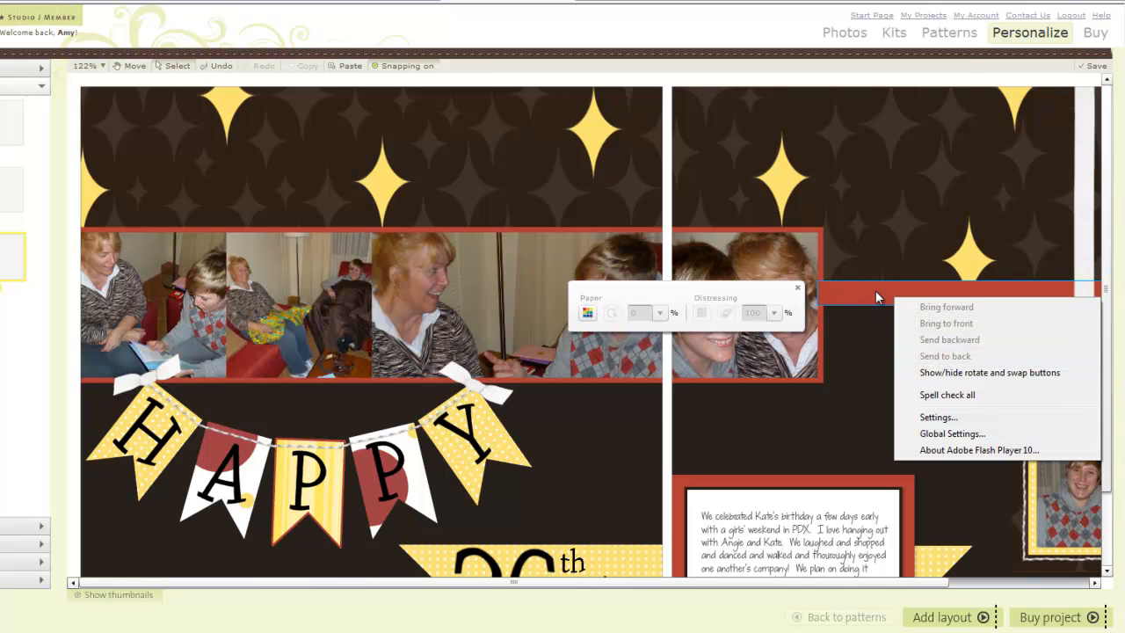
# Extend the cropped star's lower tip over the red strip and try sending it to the back and backward behind the strip.
pyautogui.click(972, 255)
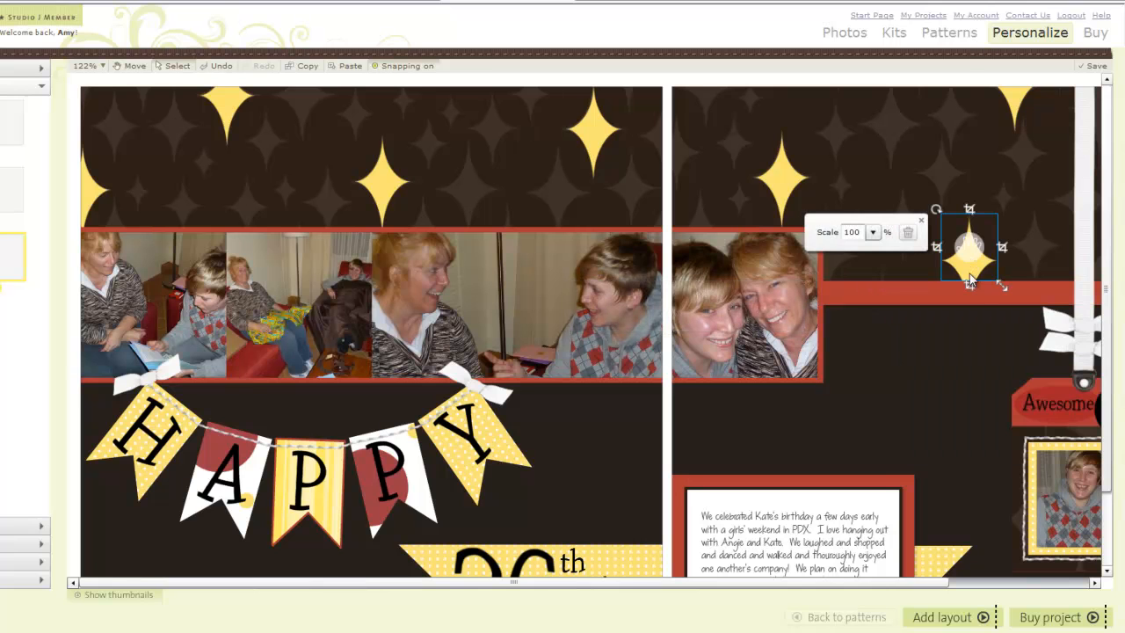
pyautogui.moveTo(970, 285); pyautogui.dragTo(970, 321)
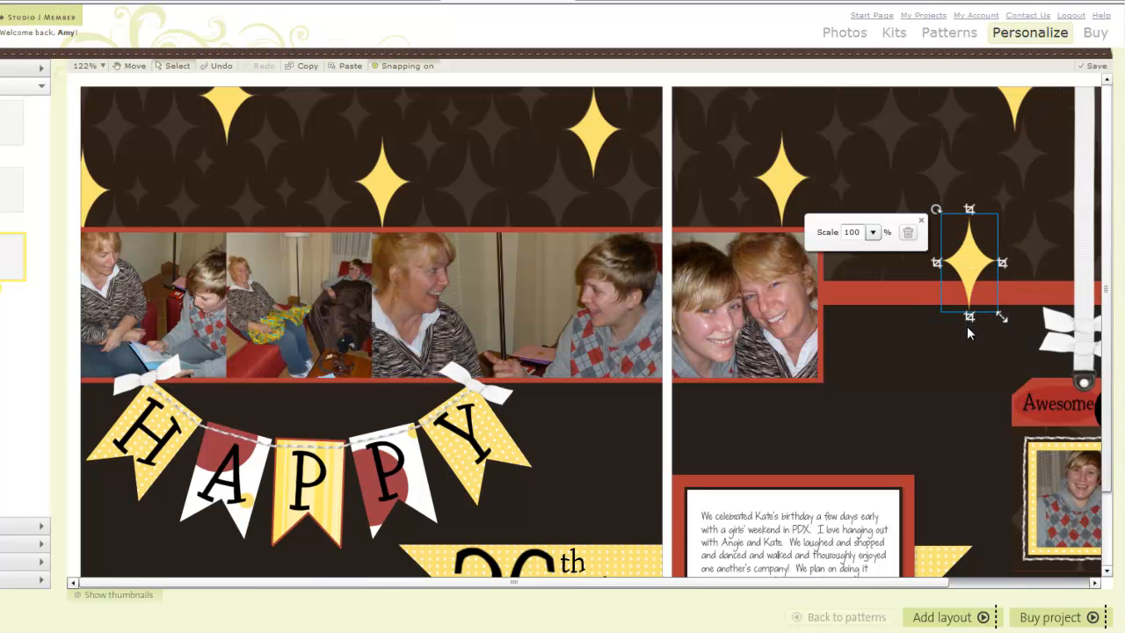
pyautogui.rightClick(971, 275)
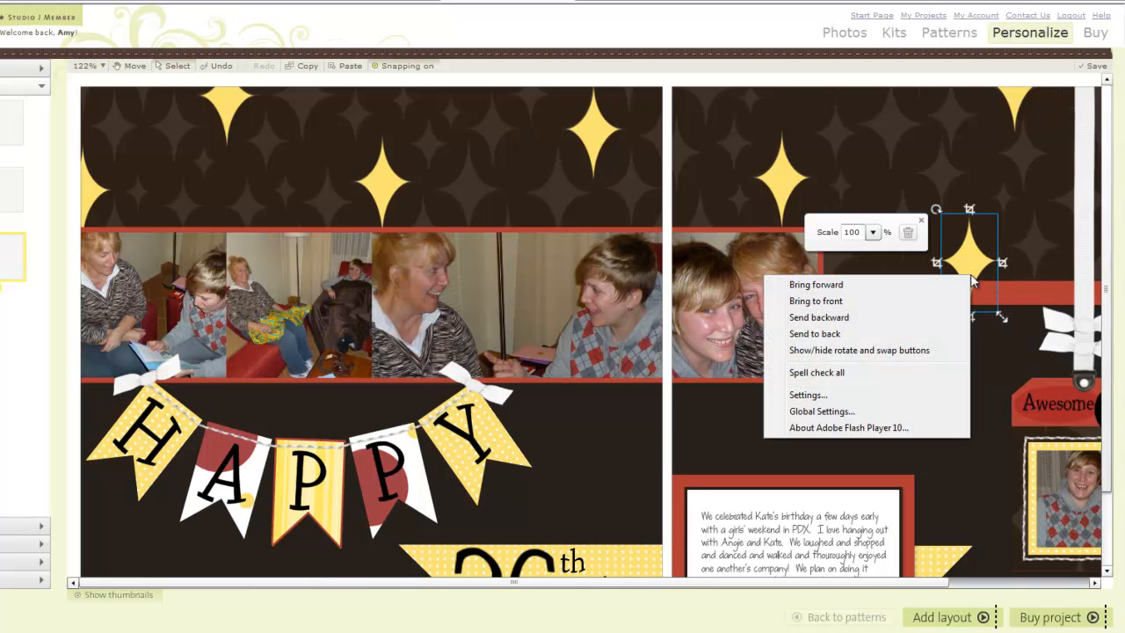
pyautogui.click(826, 337)
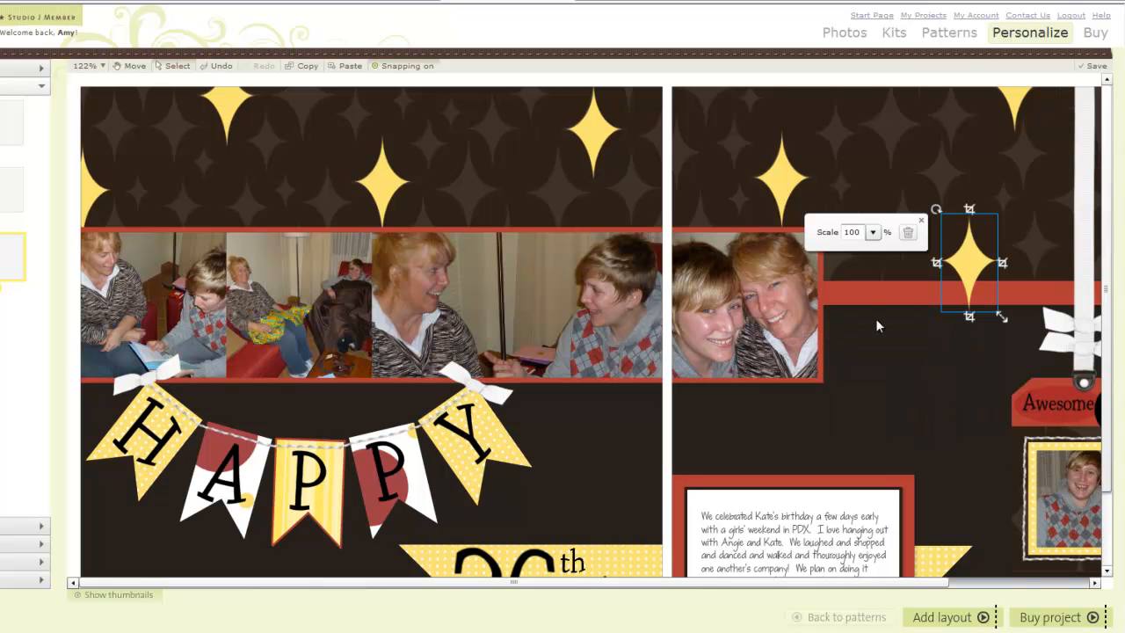
pyautogui.rightClick(964, 272)
pyautogui.click(804, 317)
pyautogui.rightClick(959, 264)
pyautogui.click(804, 317)
pyautogui.rightClick(976, 262)
pyautogui.click(866, 322)
# Crop the star's lower tip to the red strip's upper edge and deselect the star.
pyautogui.moveTo(969, 317); pyautogui.dragTo(974, 287)
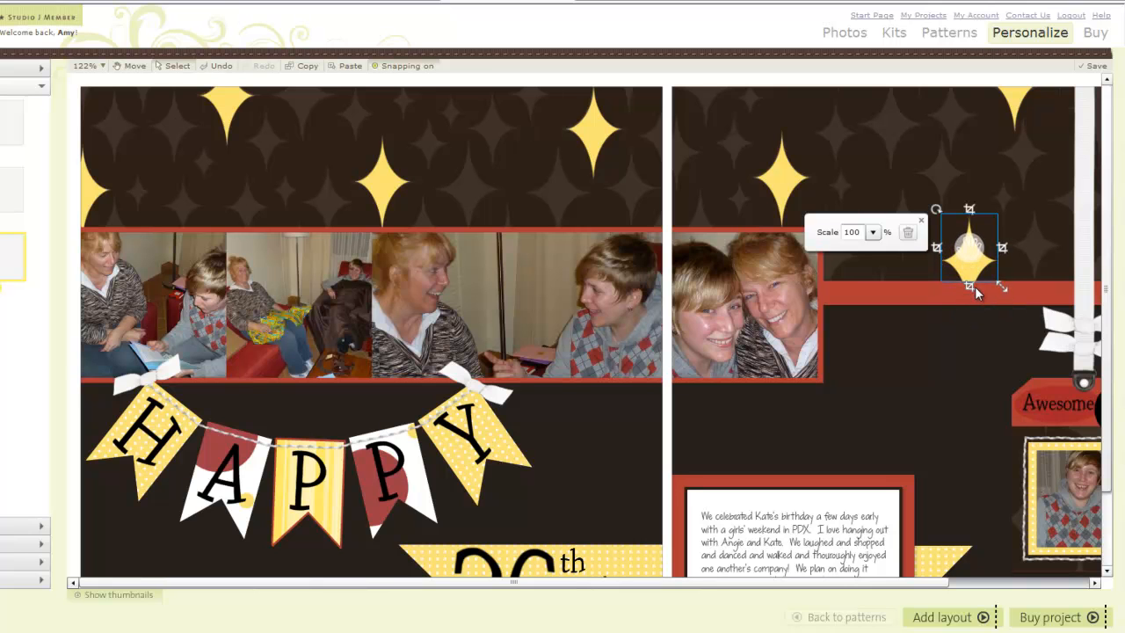
pyautogui.click(938, 367)
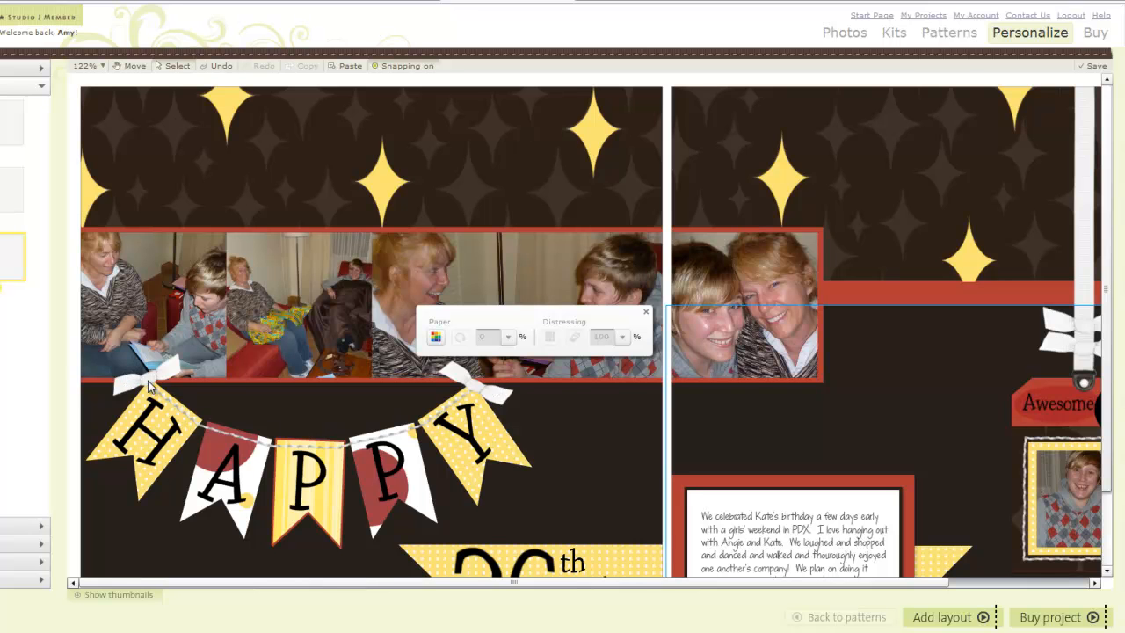
# Inspect how the photo strip across both pages is built from individual side-by-side photo boxes.
pyautogui.moveTo(597, 581); pyautogui.dragTo(677, 589)
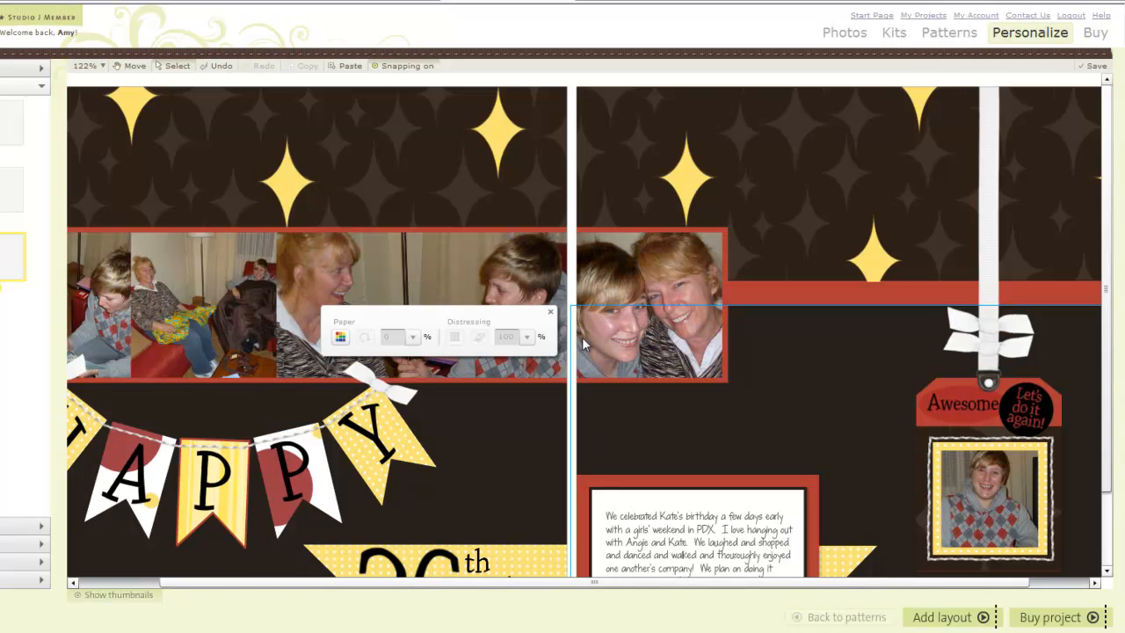
pyautogui.click(550, 312)
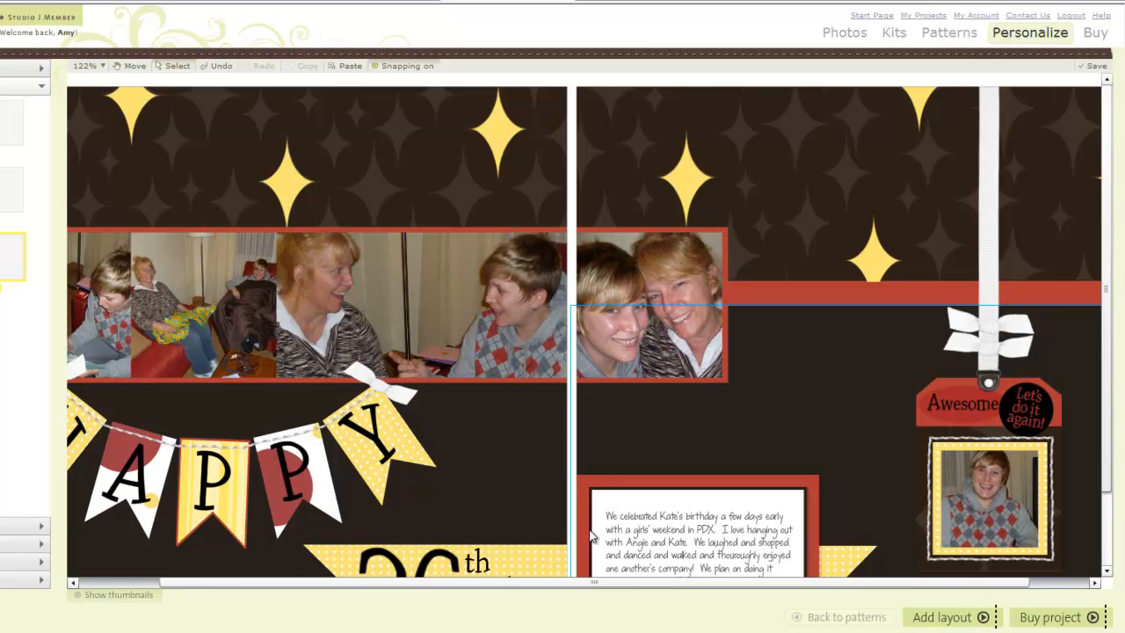
pyautogui.moveTo(580, 583); pyautogui.dragTo(452, 584)
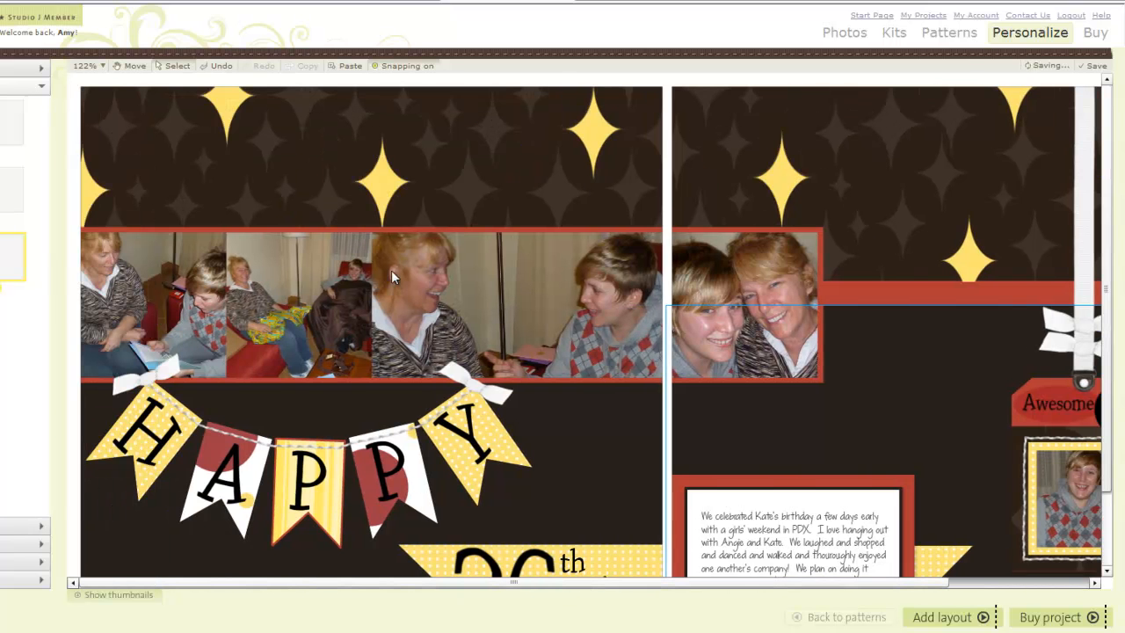
pyautogui.click(295, 325)
pyautogui.moveTo(295, 327); pyautogui.dragTo(580, 321)
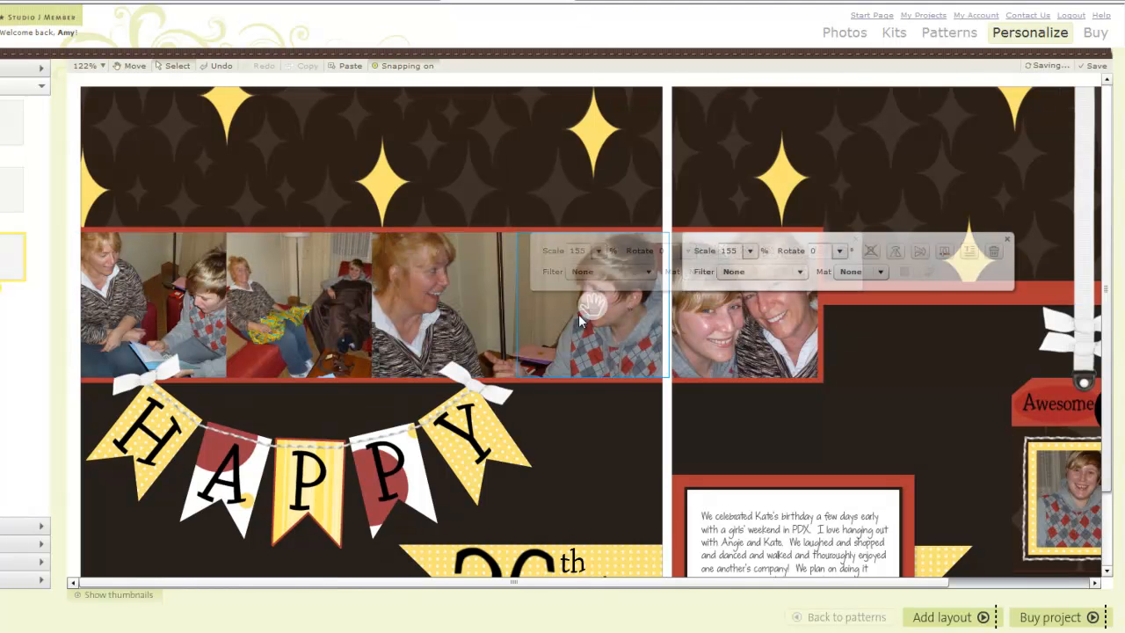
pyautogui.click(334, 319)
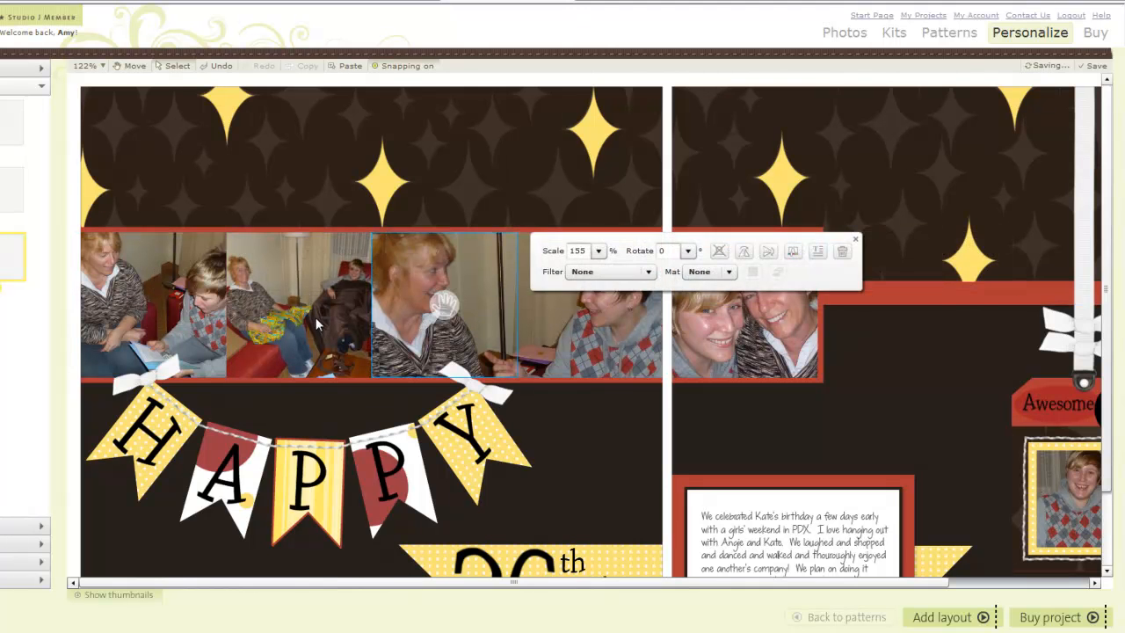
pyautogui.click(152, 309)
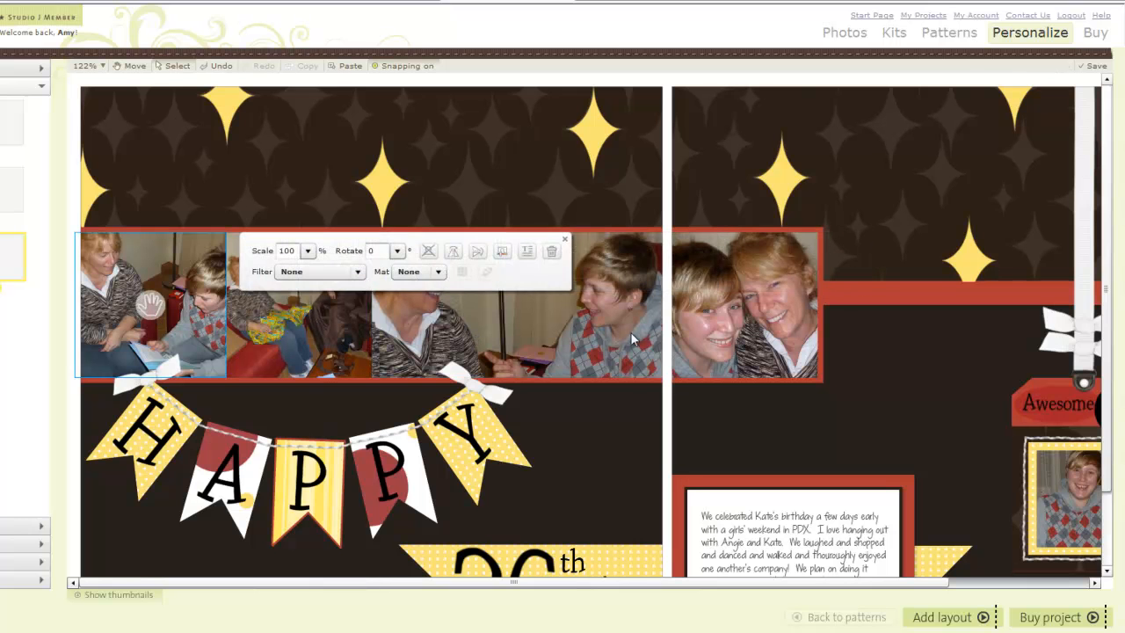
pyautogui.click(775, 338)
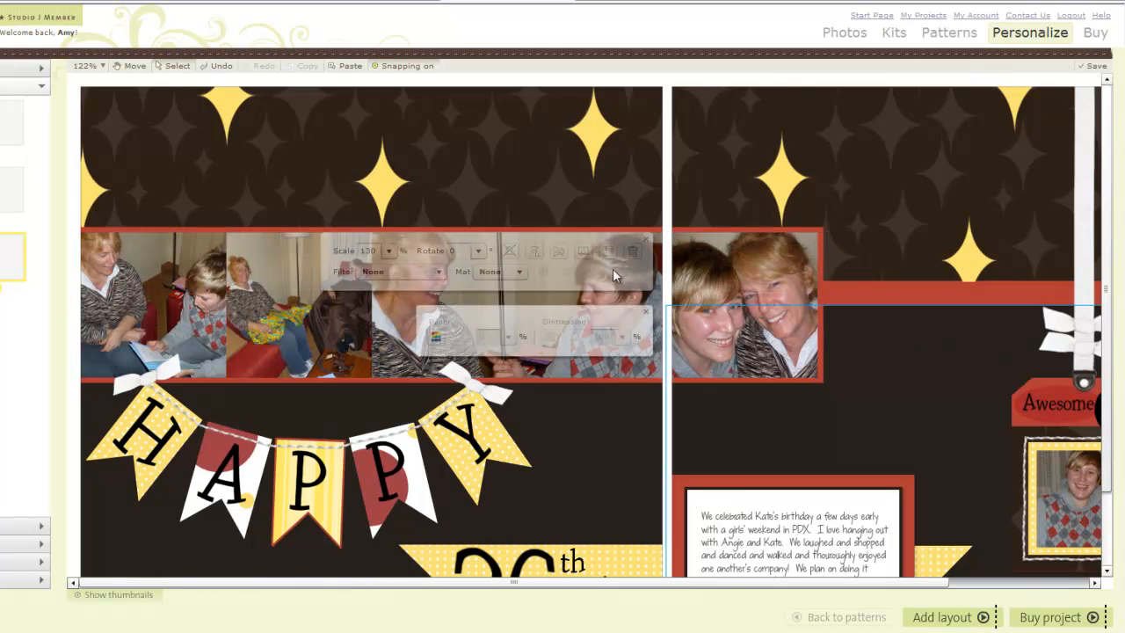
# Reveal the full uncropped picture behind the third and fourth photo boxes to compare how one image spans both.
pyautogui.click(601, 292)
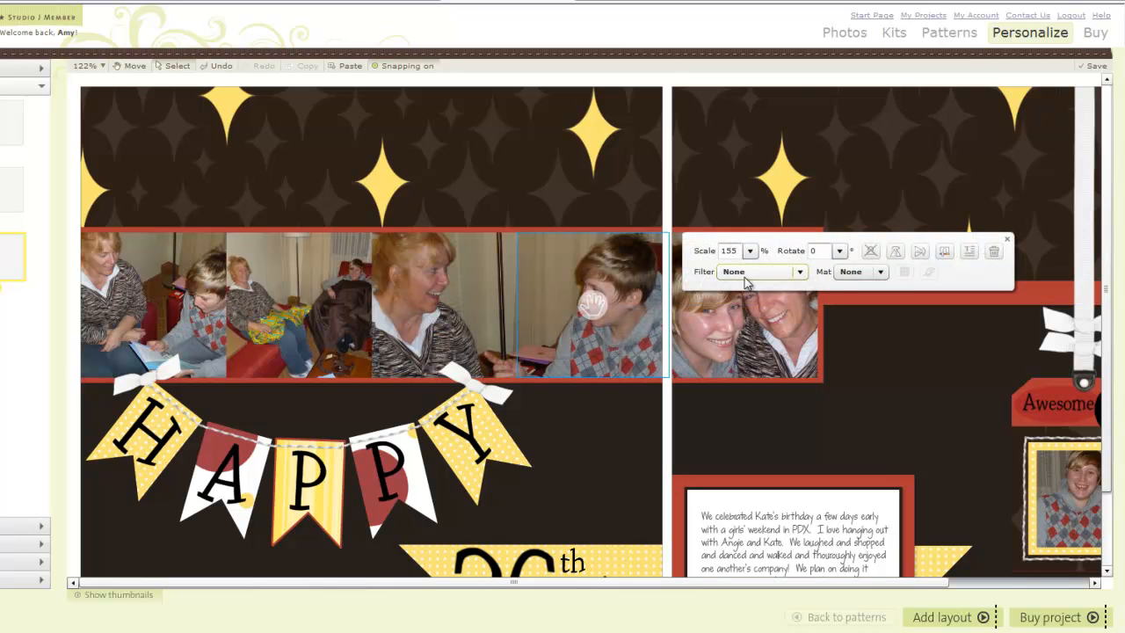
pyautogui.click(590, 306)
pyautogui.click(590, 306)
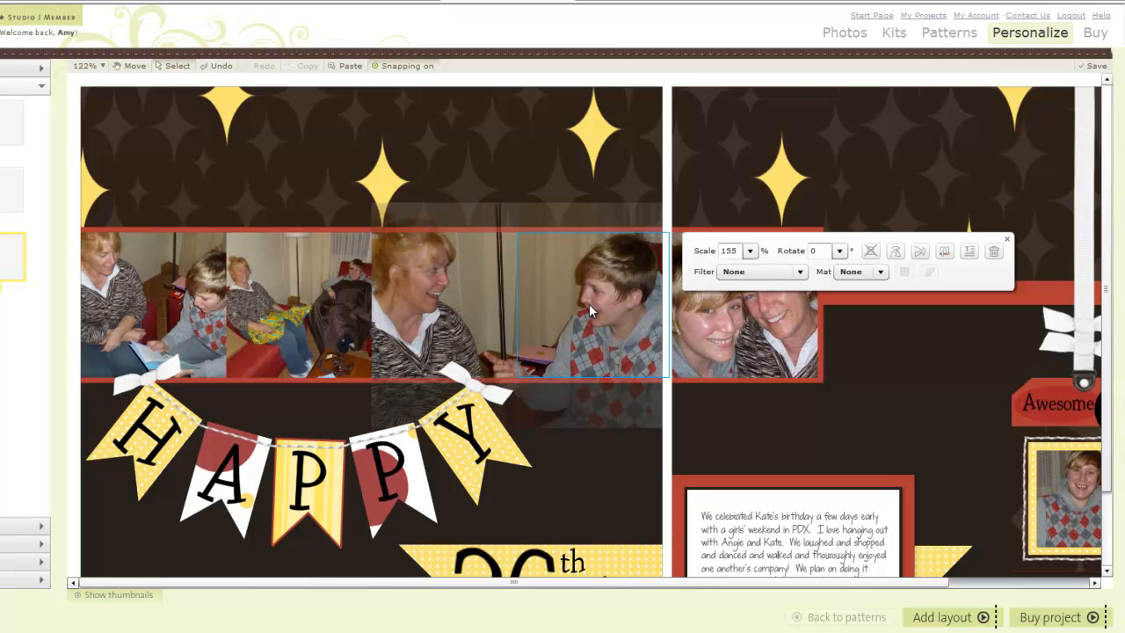
pyautogui.click(404, 297)
pyautogui.moveTo(453, 298); pyautogui.dragTo(453, 298)
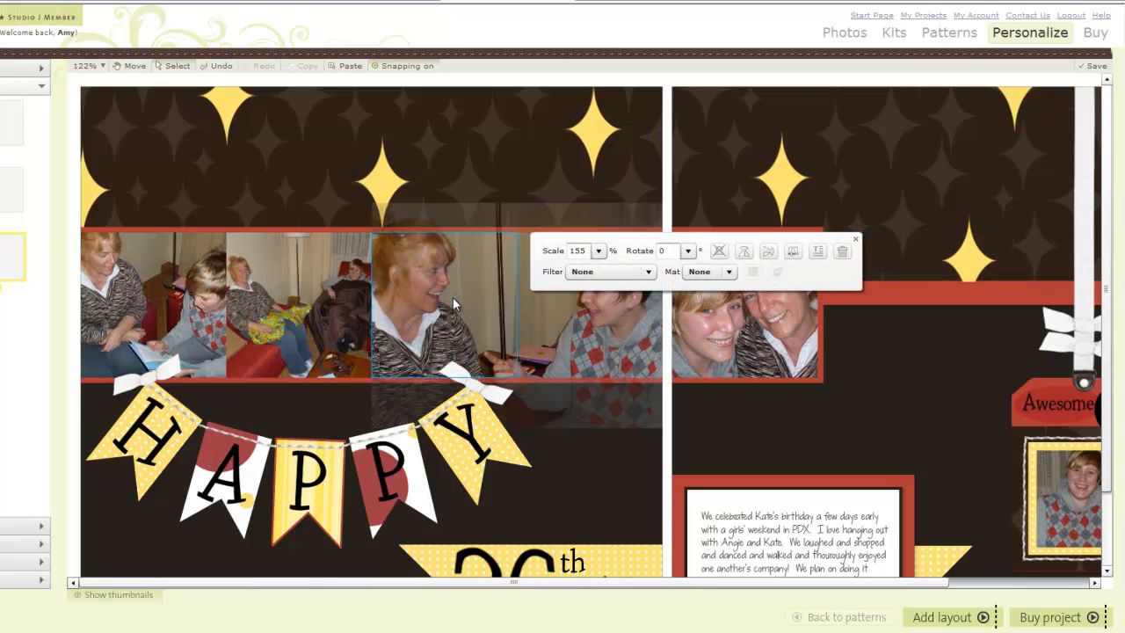
pyautogui.moveTo(452, 297); pyautogui.dragTo(453, 297)
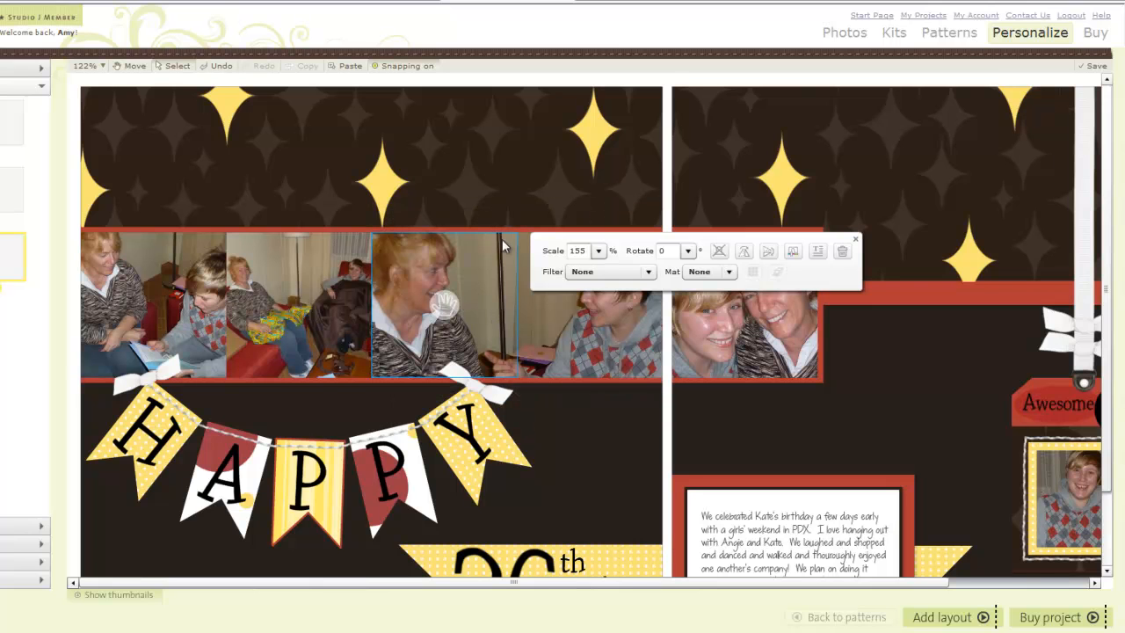
pyautogui.click(593, 338)
pyautogui.moveTo(587, 309); pyautogui.dragTo(593, 308)
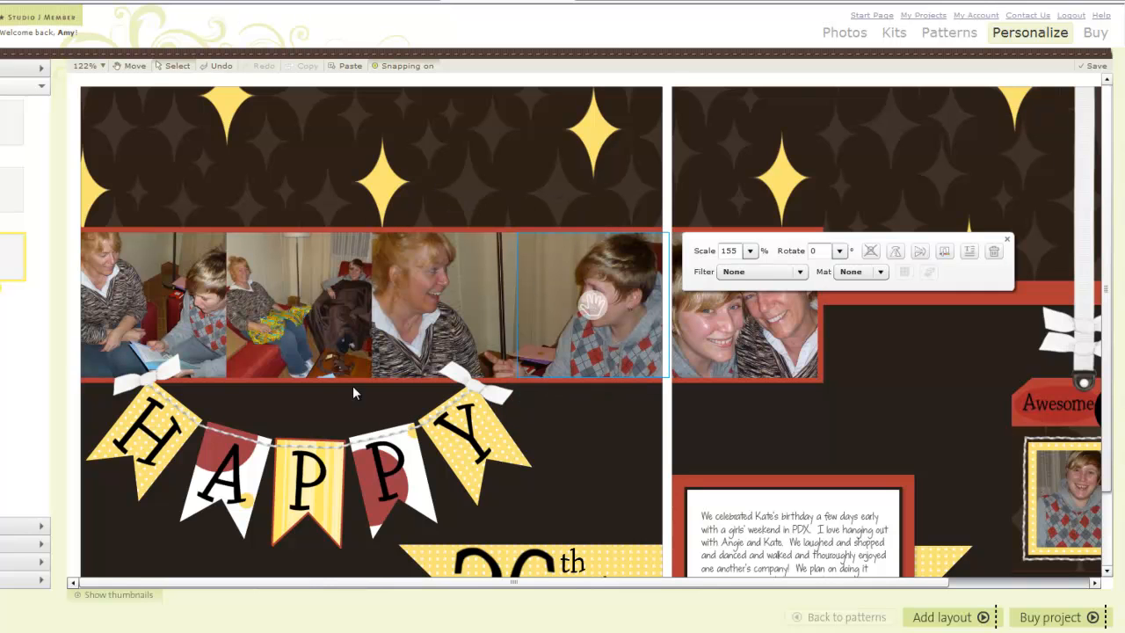
# Zoom out to 100% and review the complete two-page birthday layout with nothing selected.
pyautogui.click(1007, 239)
pyautogui.click(1012, 173)
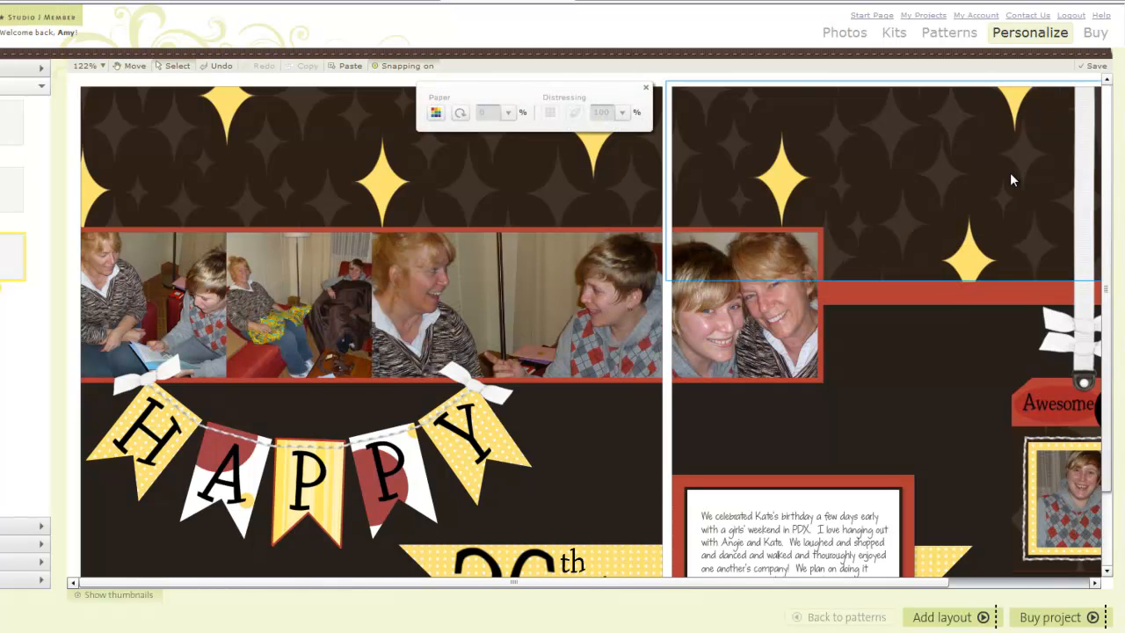
pyautogui.click(1053, 479)
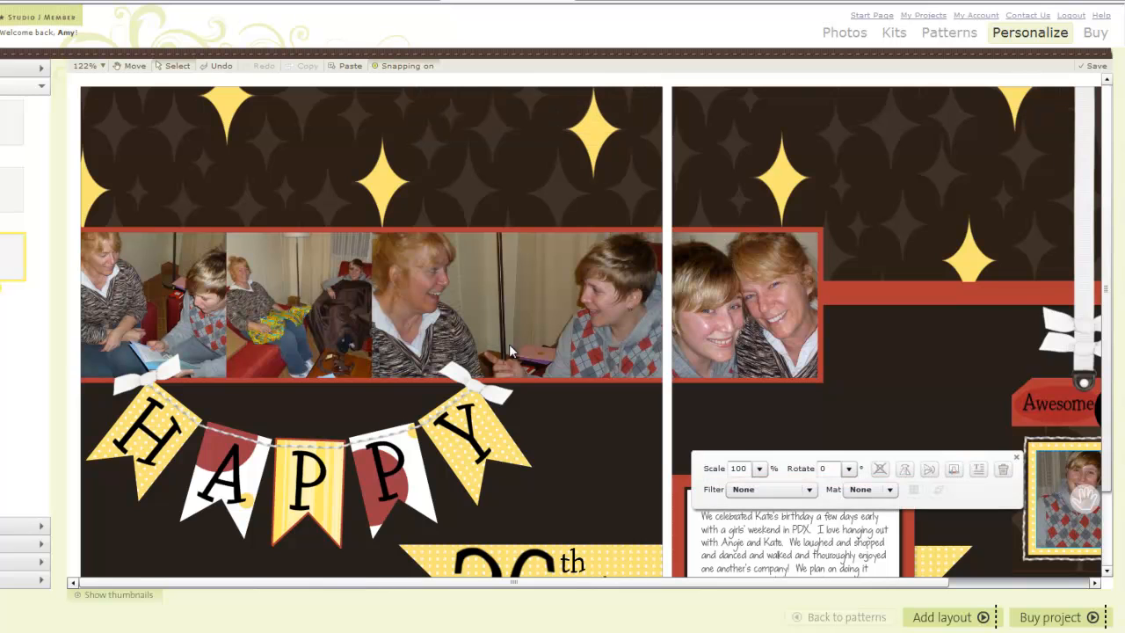
pyautogui.click(1017, 458)
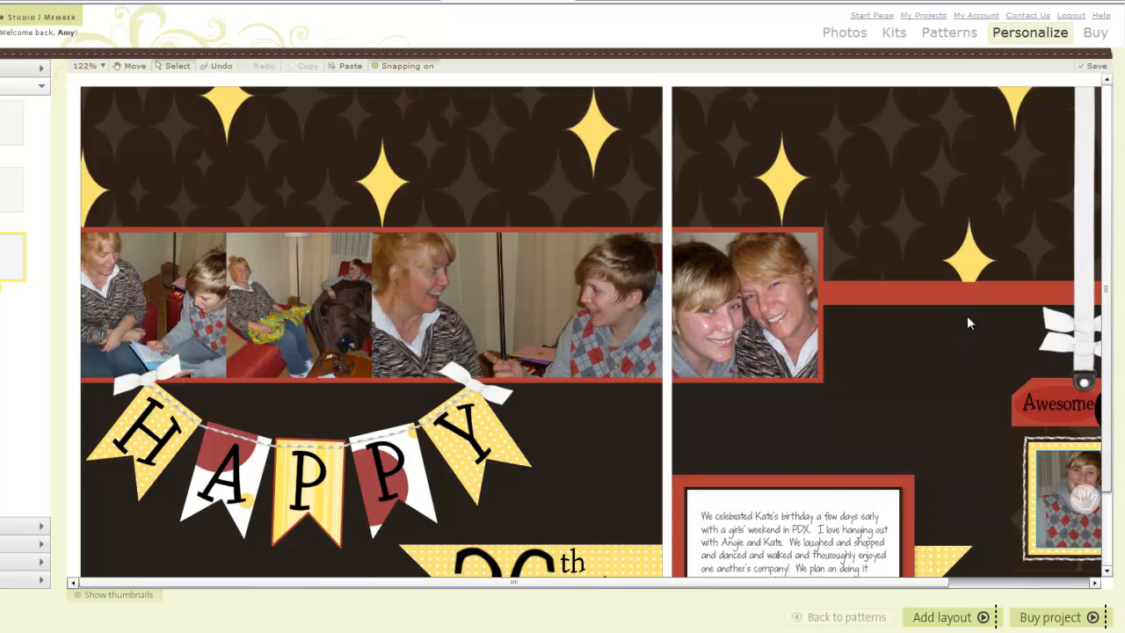
pyautogui.click(107, 67)
pyautogui.moveTo(114, 74); pyautogui.dragTo(114, 96)
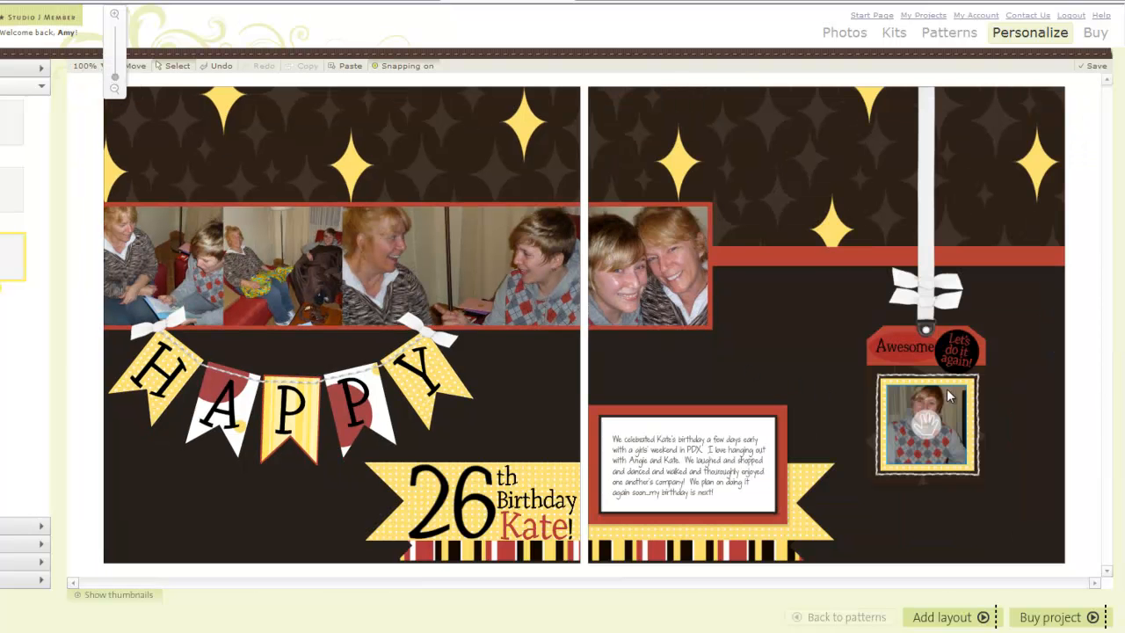
pyautogui.click(1048, 402)
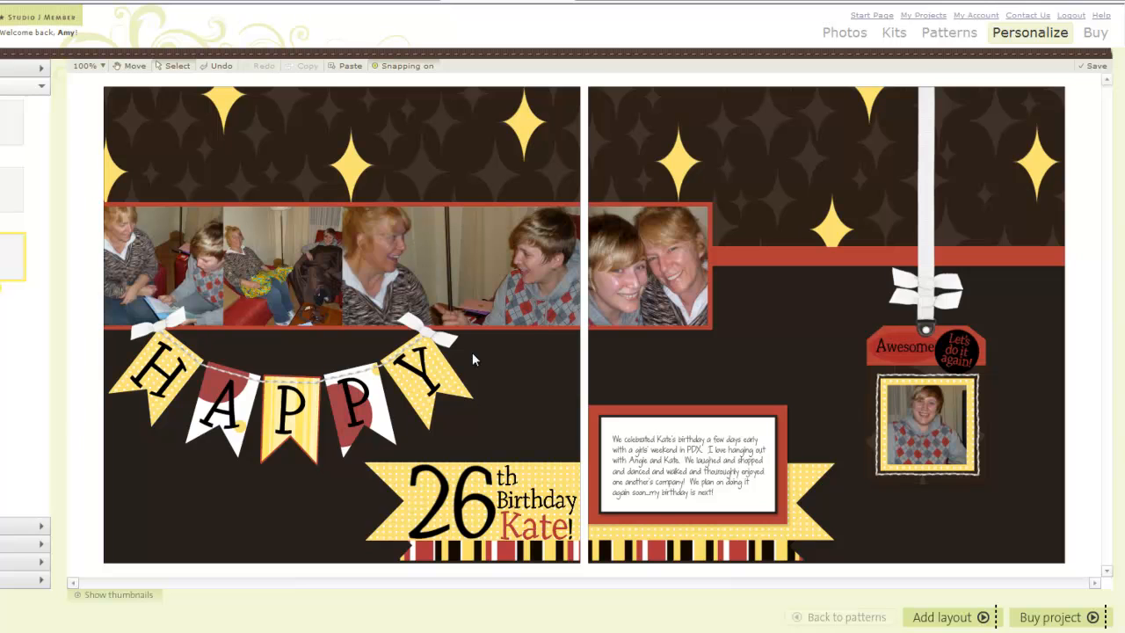